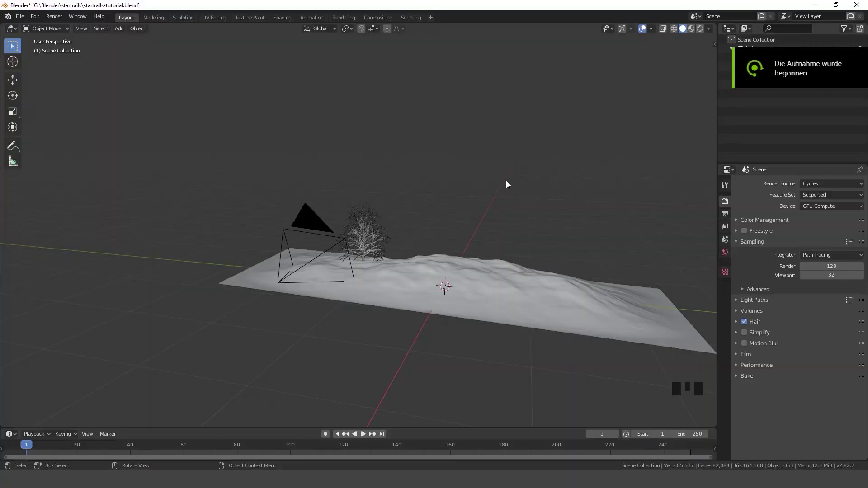
Look through the scene camera (Numpad 0) and zoom so the tree-on-hill frame fills the viewport.
scroll(501, 255, "up", 8)
middle_click_drag(519, 310, 557, 293)
key("KP_0")
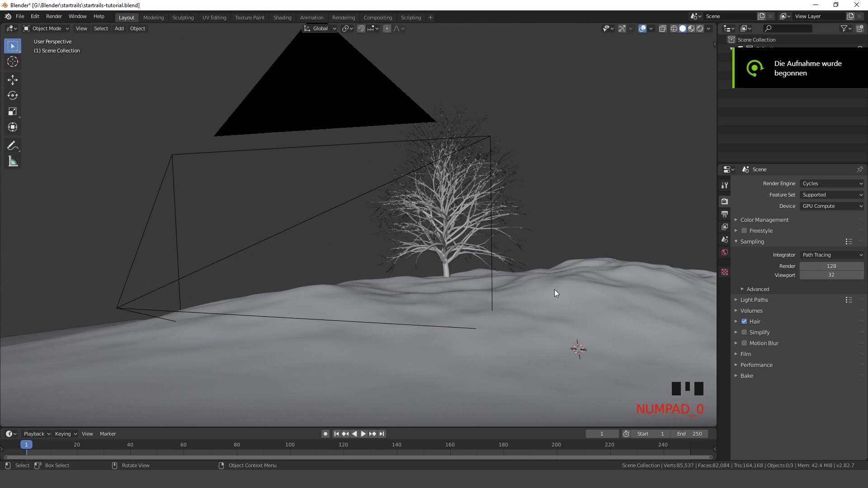
scroll(505, 279, "up", 9)
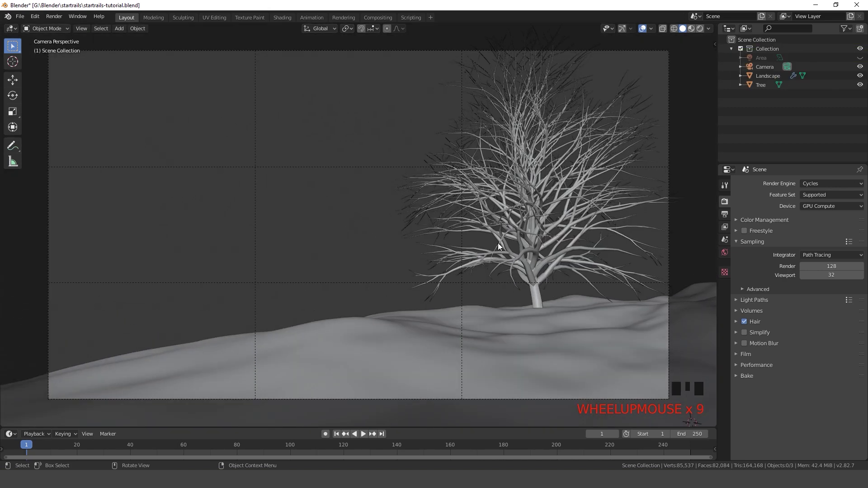
scroll(485, 231, "up", 3)
middle_click_drag(491, 238, 490, 233, "shift")
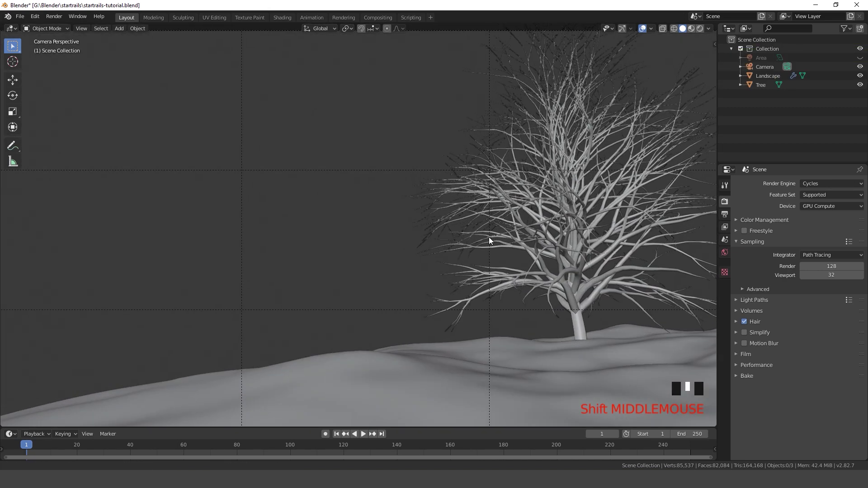
scroll(489, 233, "down", 2)
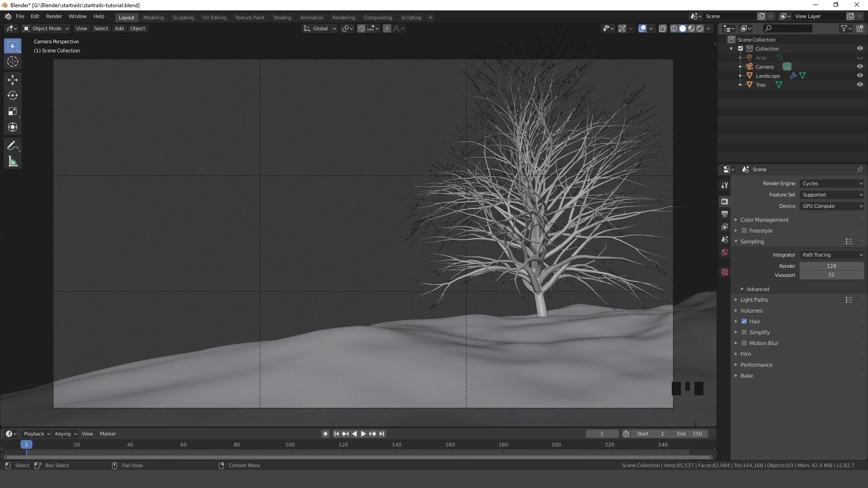
Append the StarfieldGenerator node group from NodeTree in the dropped StarfieldGenerator.blend file.
key("alt+Tab")
left_click(544, 213)
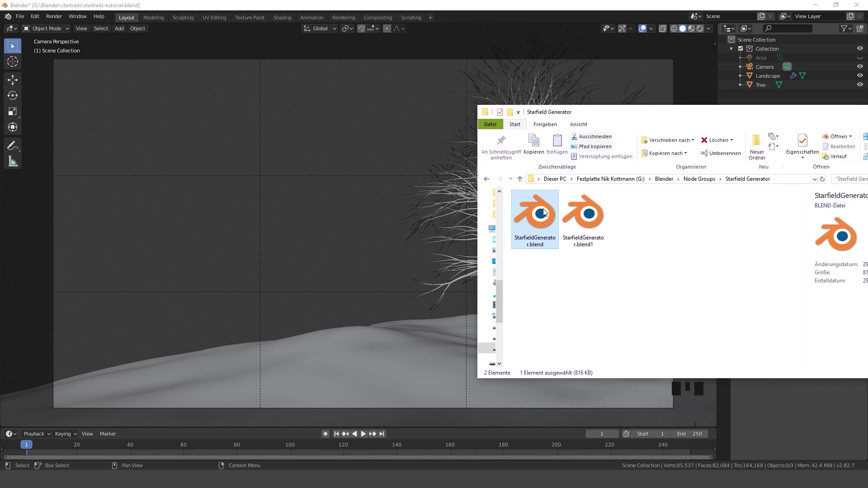
left_click_drag(345, 186, 346, 187)
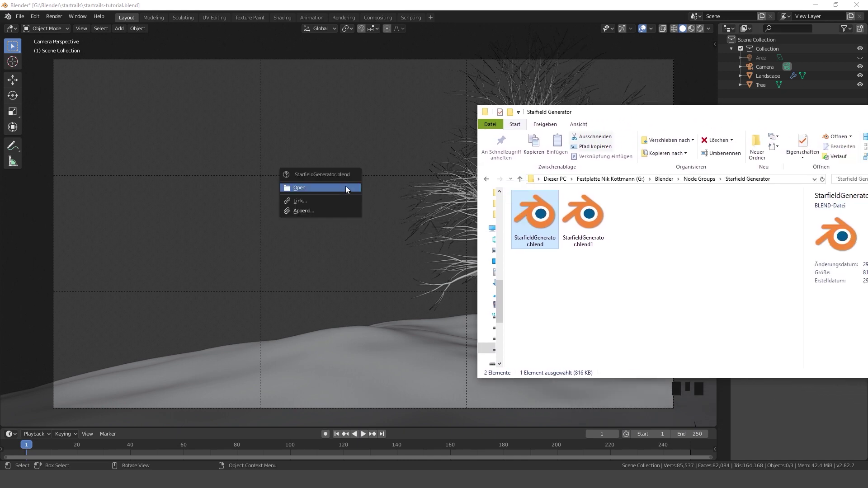
left_click(340, 210)
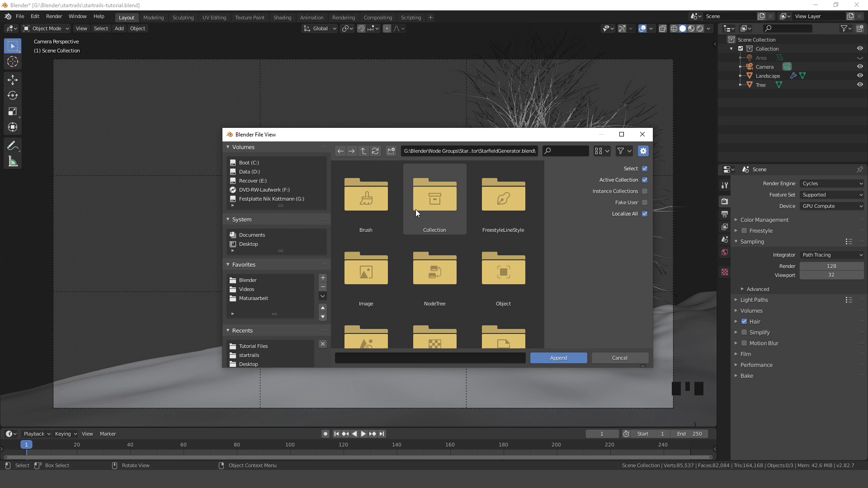
left_click(449, 276)
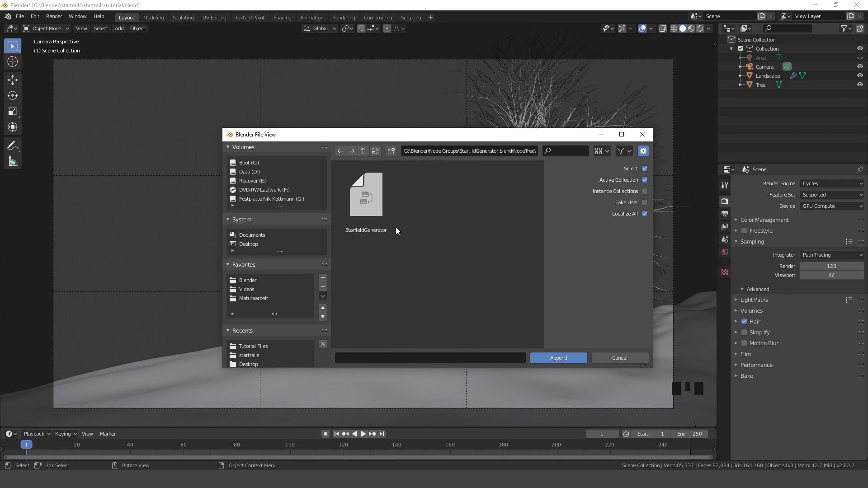
left_click(368, 198)
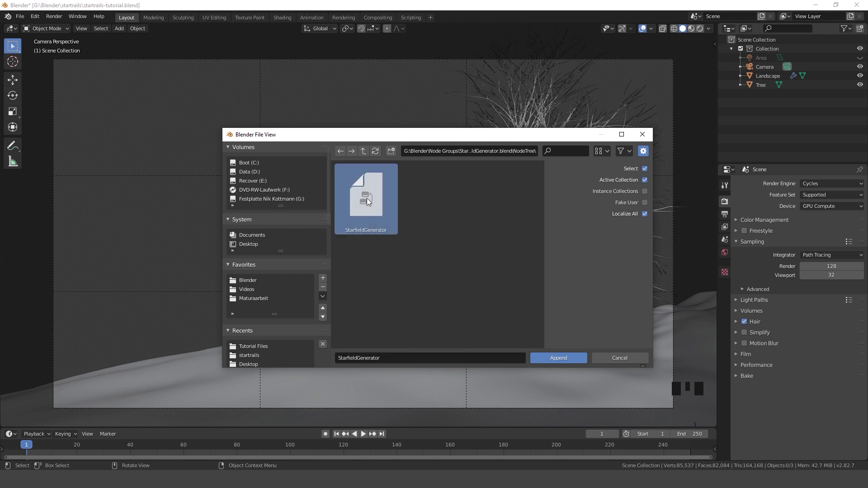
left_click(571, 357)
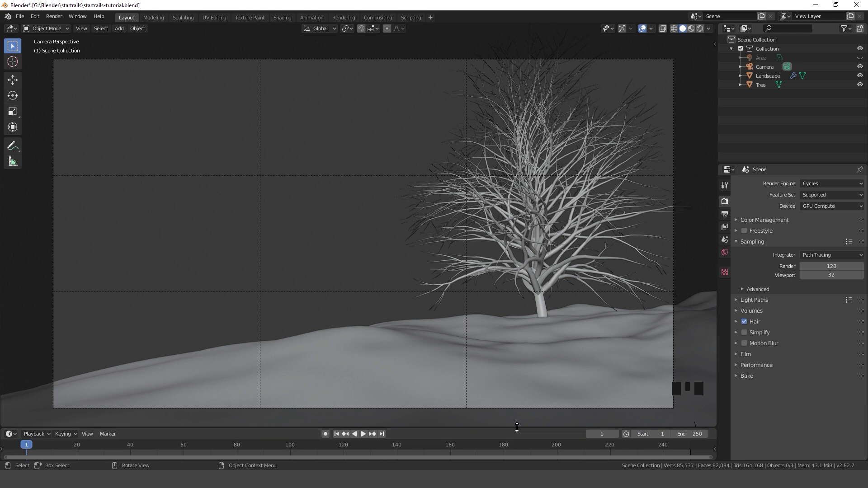
Enlarge the bottom timeline and turn it into a Shader Editor showing the World nodes.
left_click_drag(516, 428, 507, 267)
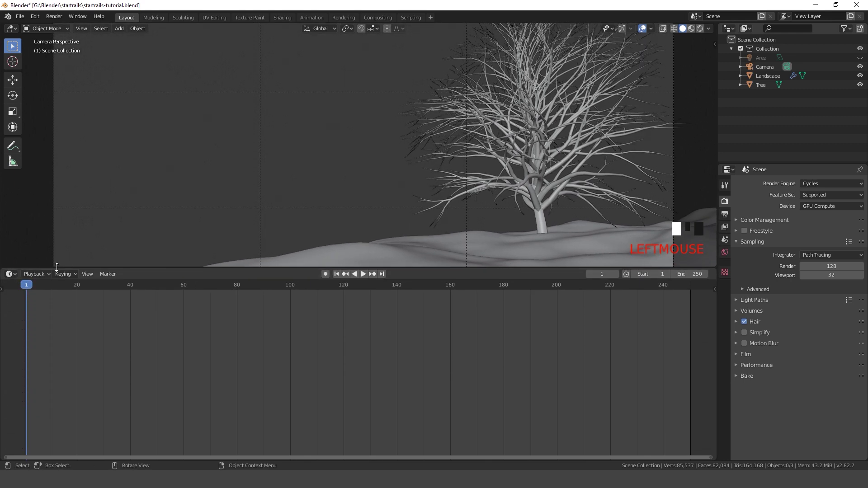
left_click(10, 274)
left_click(46, 357)
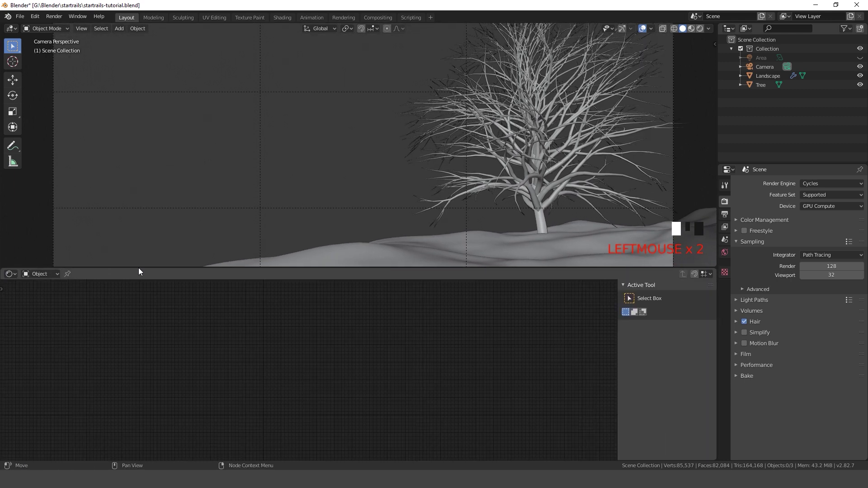
left_click_drag(137, 269, 143, 235)
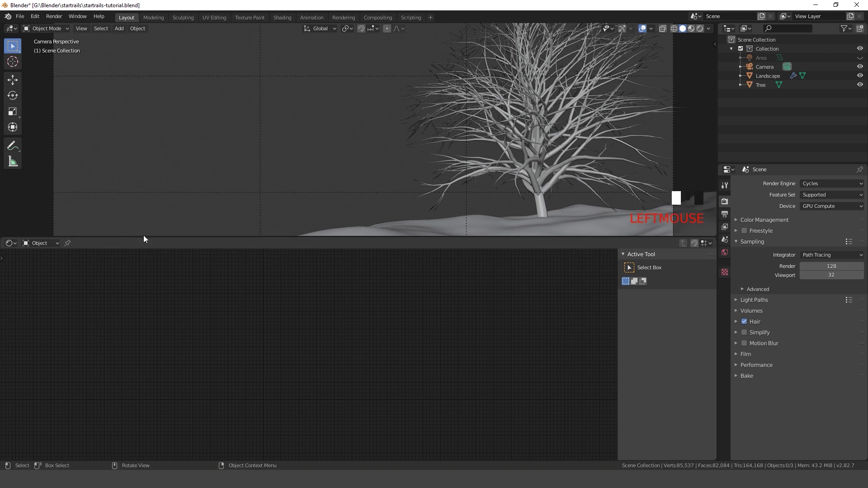
left_click(41, 243)
left_click(49, 265)
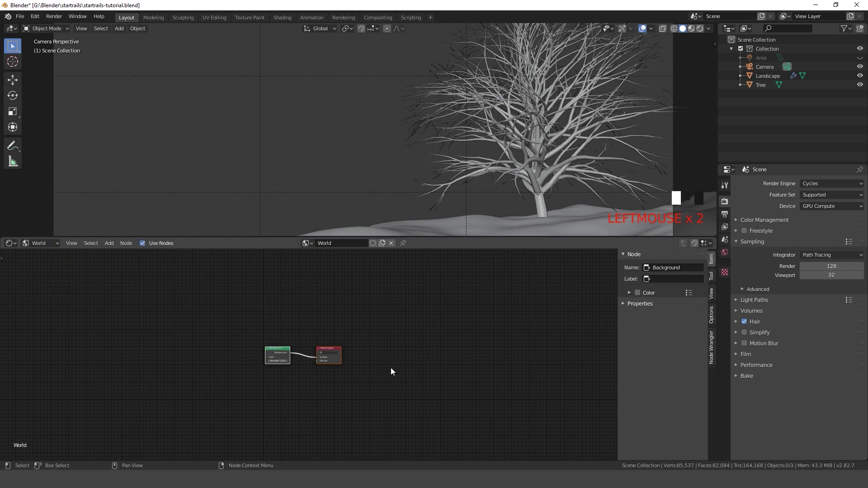
Replace the Background node with a StarfieldGenerator group, linking Sky to World Output Surface.
scroll(391, 370, "up", 5)
left_click(217, 338)
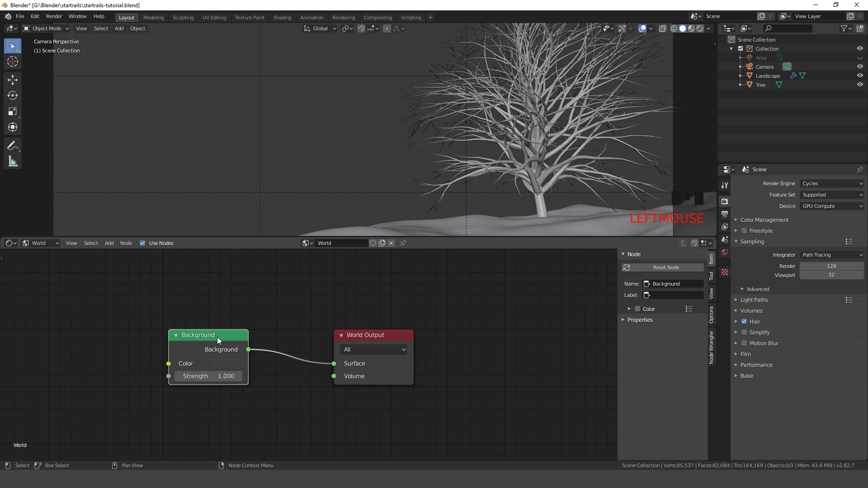
key("Delete")
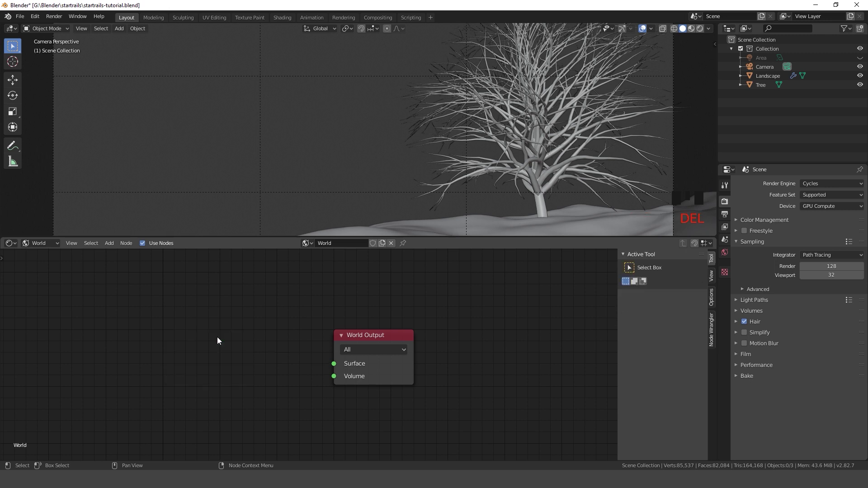
left_click(107, 244)
mouse_move(127, 339)
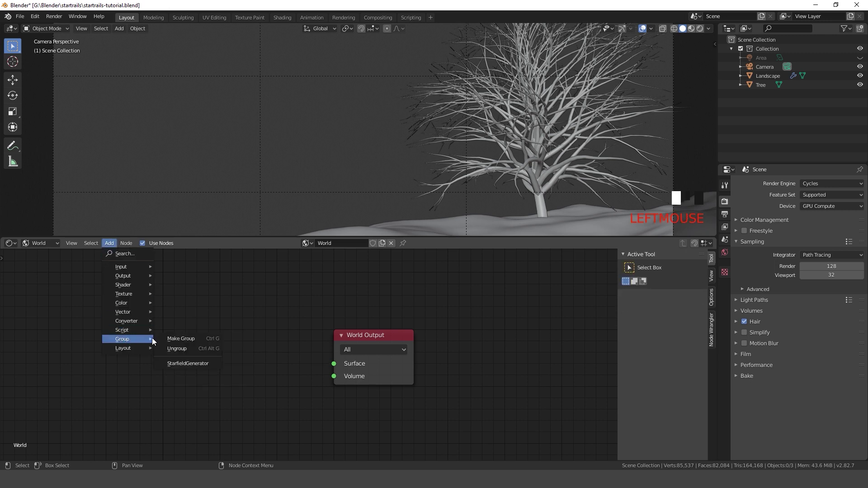
left_click(198, 365)
left_click(163, 262)
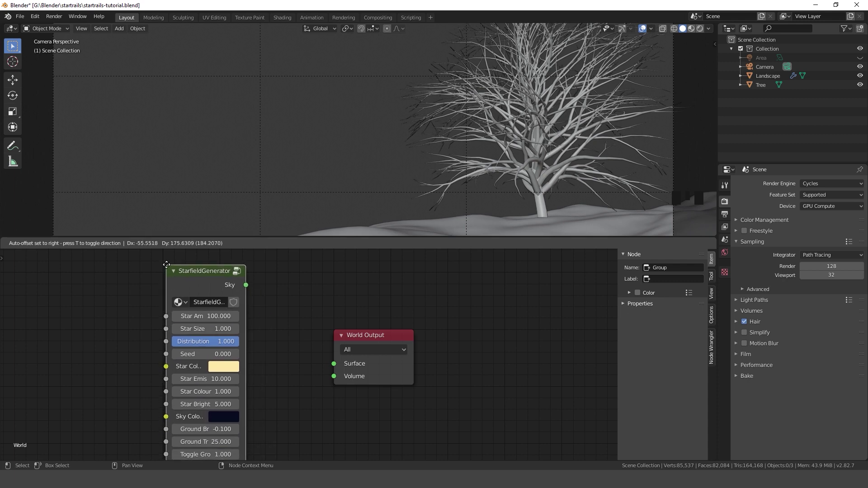
left_click_drag(246, 284, 334, 364)
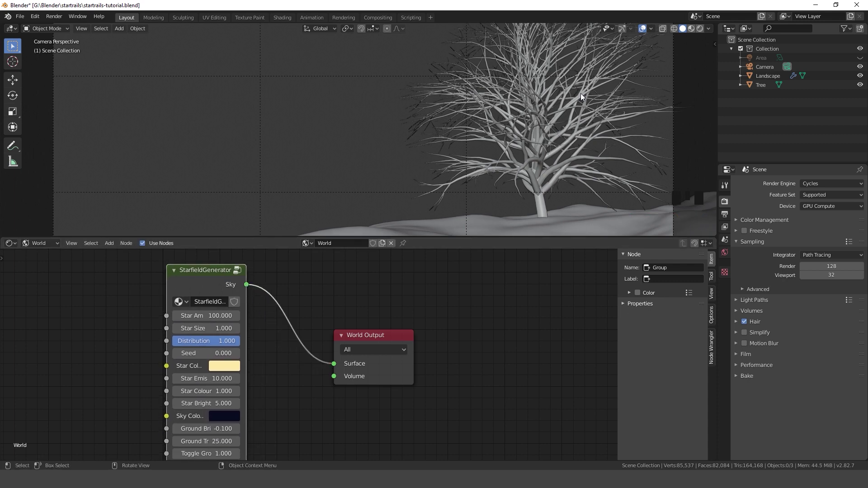
Switch the viewport to Material Preview lit by the Scene World.
left_click(692, 28)
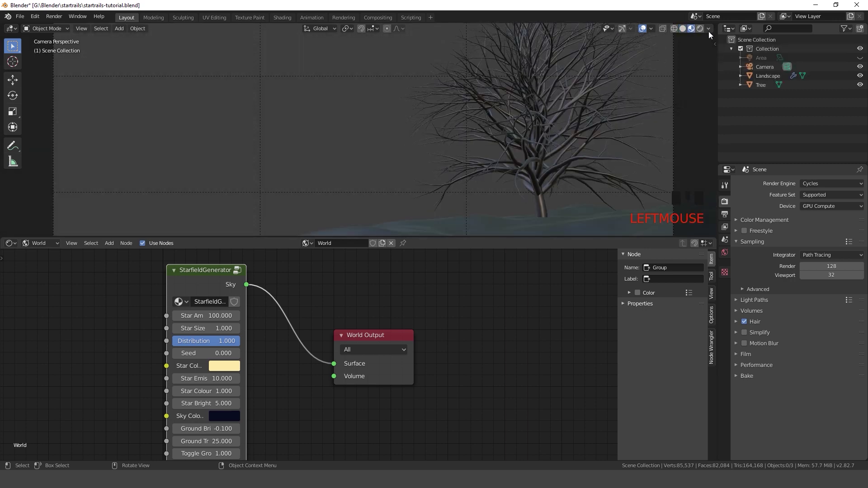
left_click(709, 30)
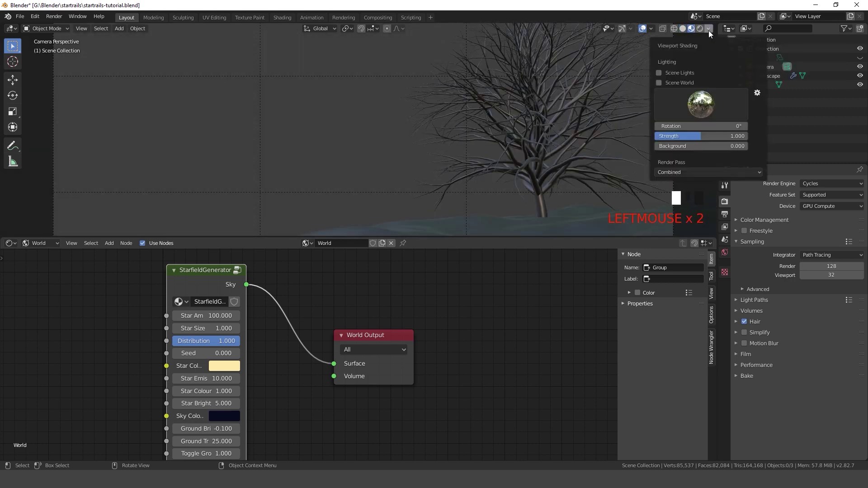
left_click(659, 83)
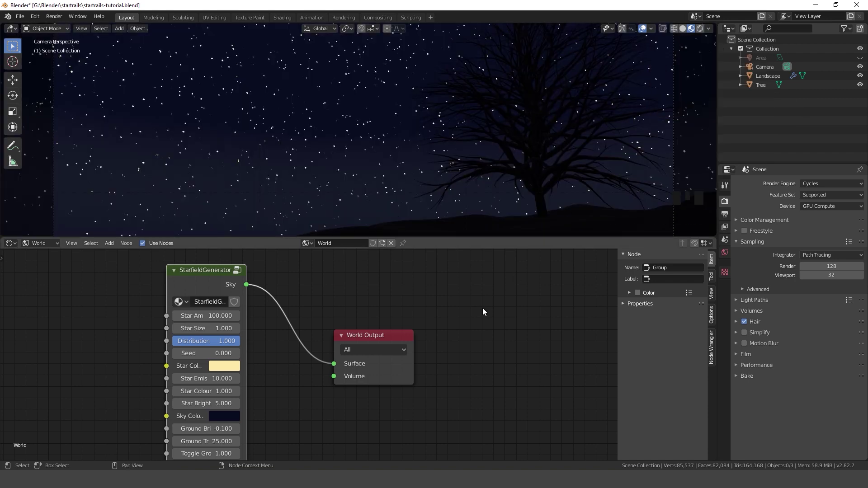
Set the StarfieldGenerator's Star Amount to about 180.5 and Star Size to 1.
middle_click_drag(345, 315, 453, 332)
scroll(448, 330, "up", 2)
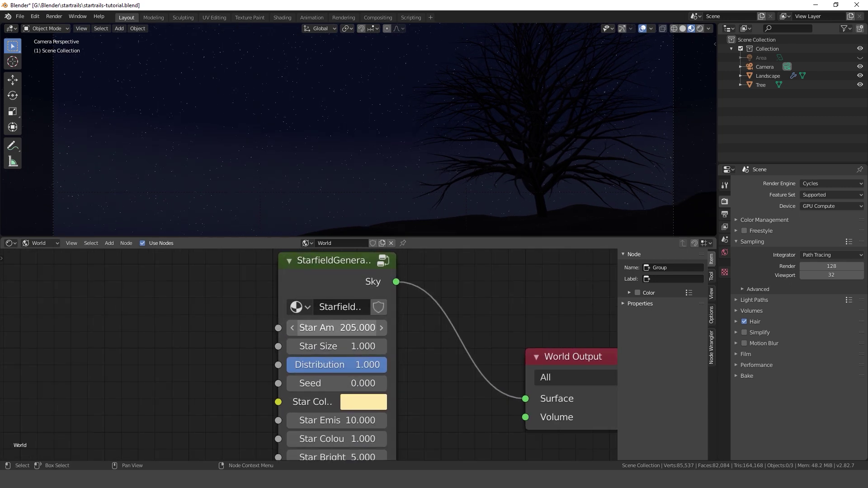
left_click_drag(337, 328, 357, 328)
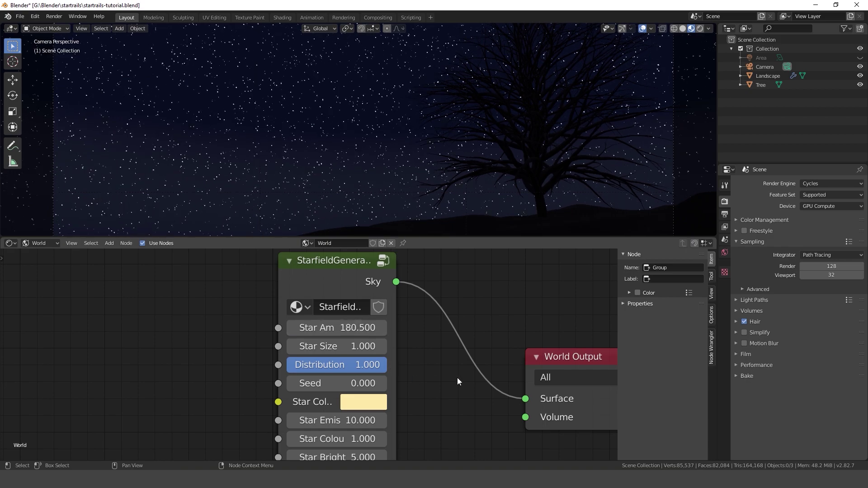
middle_click_drag(457, 382, 457, 333)
scroll(457, 333, "up", 1)
mouse_move(370, 306)
left_mouse_down()
mouse_move(394, 307)
mouse_move(384, 307)
left_mouse_up()
left_click(339, 298)
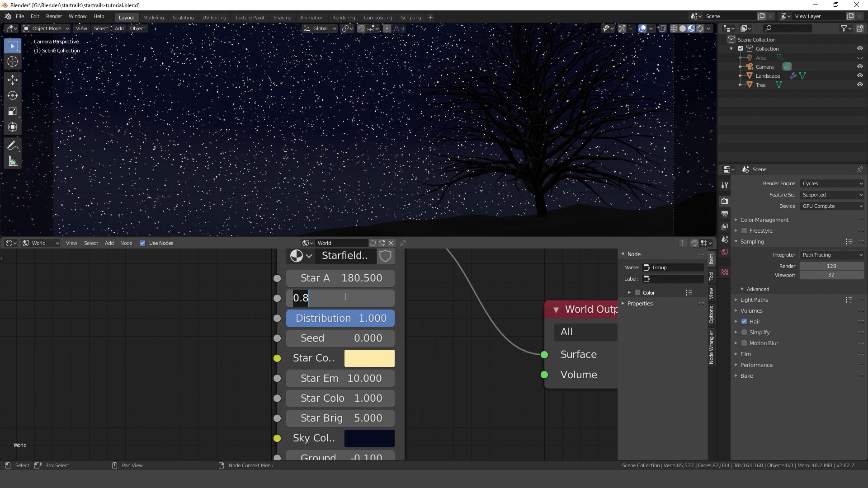
type("1")
key("Return")
Return Distribution to about 1.0 and widen the StarfieldGenerator node so its labels show fully.
mouse_move(344, 318)
left_mouse_down()
mouse_move(317, 318)
mouse_move(348, 319)
left_mouse_up()
middle_click_drag(451, 417, 391, 278)
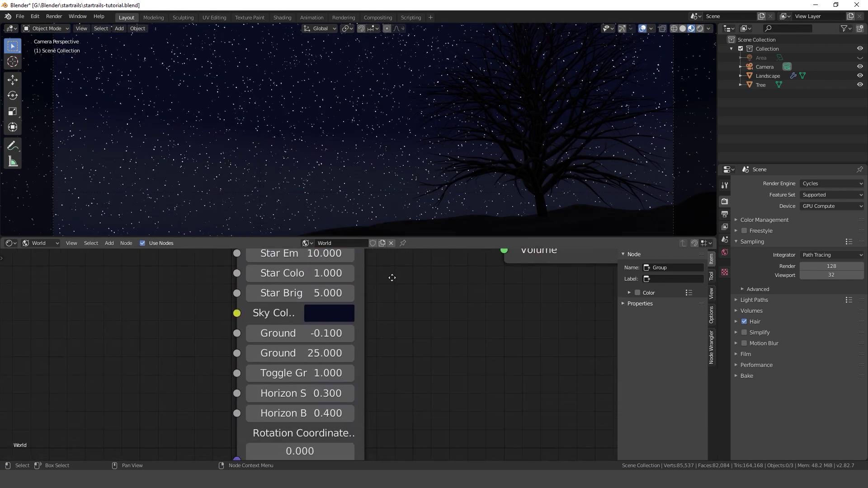
left_click_drag(371, 293, 445, 300)
middle_click_drag(485, 297, 465, 457)
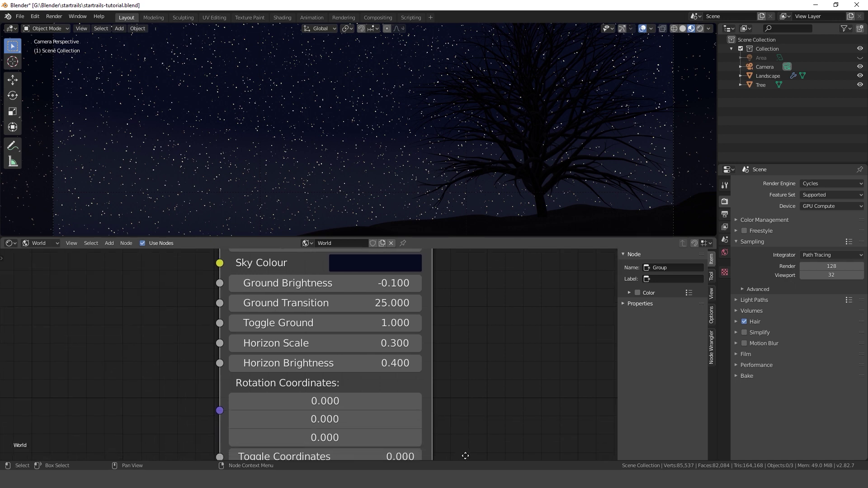
scroll(469, 405, "down", 2)
middle_click_drag(470, 405, 447, 400)
scroll(448, 400, "up", 2)
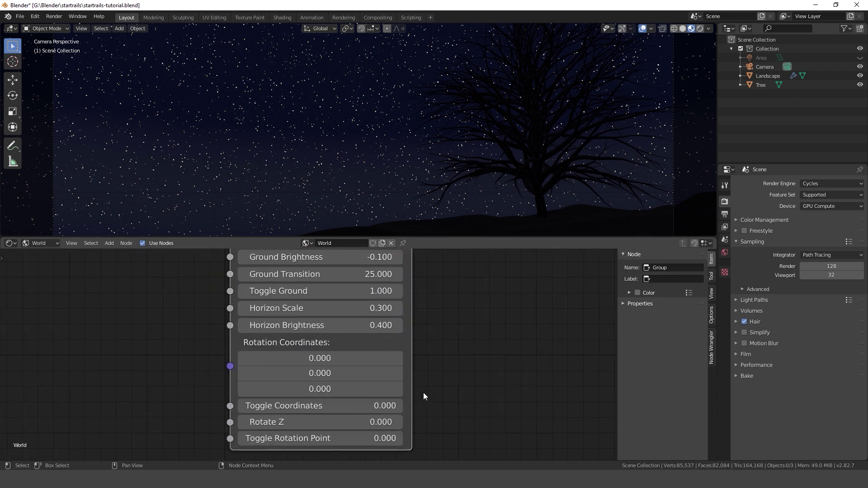
Set the starfield's Rotate Z to 7.400, then pan to the group's Rotation Coordinates input.
middle_click_drag(423, 450, 407, 403)
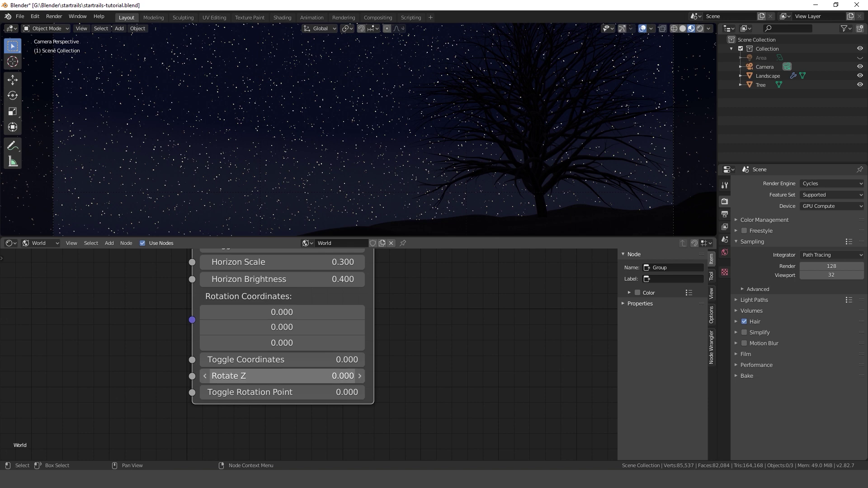
left_click_drag(280, 376, 346, 376)
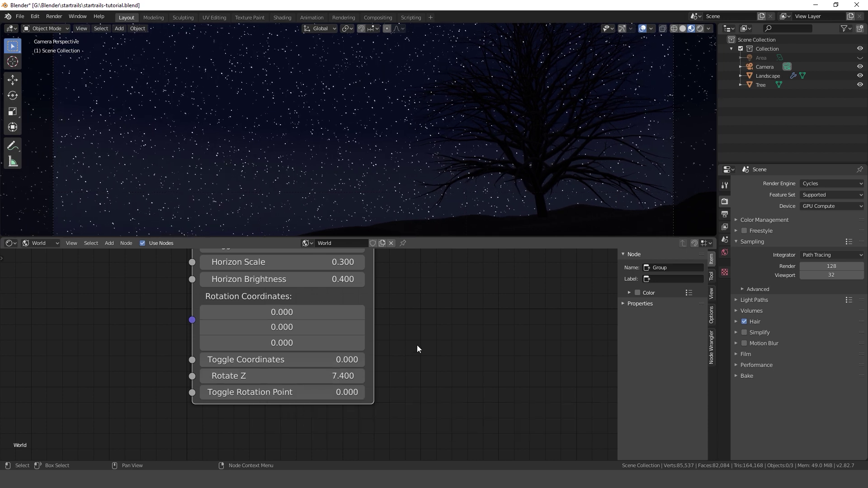
middle_click_drag(473, 155, 488, 164)
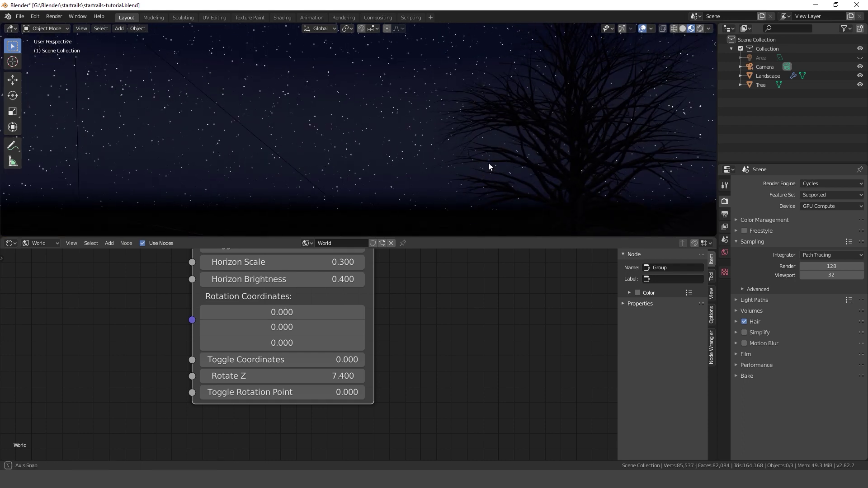
scroll(489, 166, "down", 3)
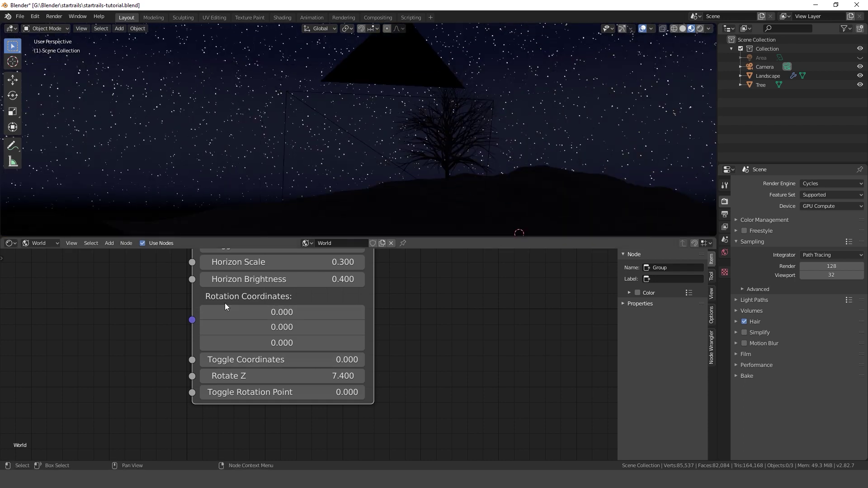
middle_click_drag(111, 304, 253, 312)
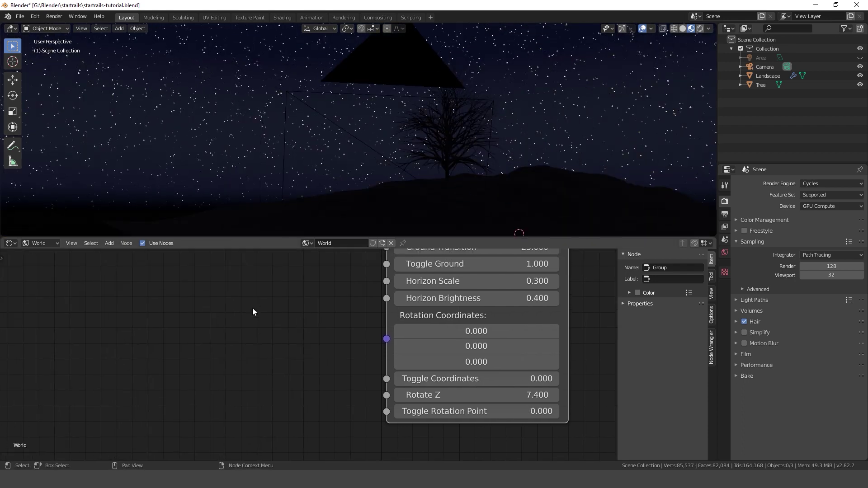
Add a Texture Coordinate node and link its Object output to Rotation Coordinates.
left_click(109, 243)
mouse_move(120, 267)
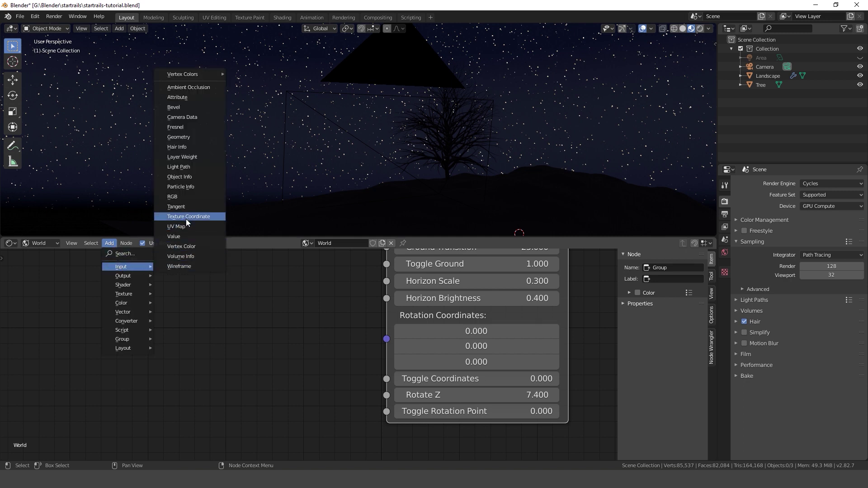
left_click(199, 217)
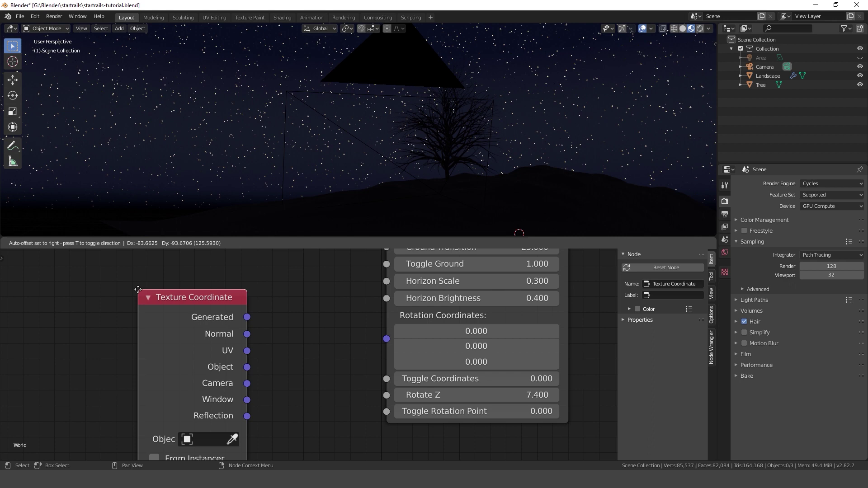
left_click(93, 268)
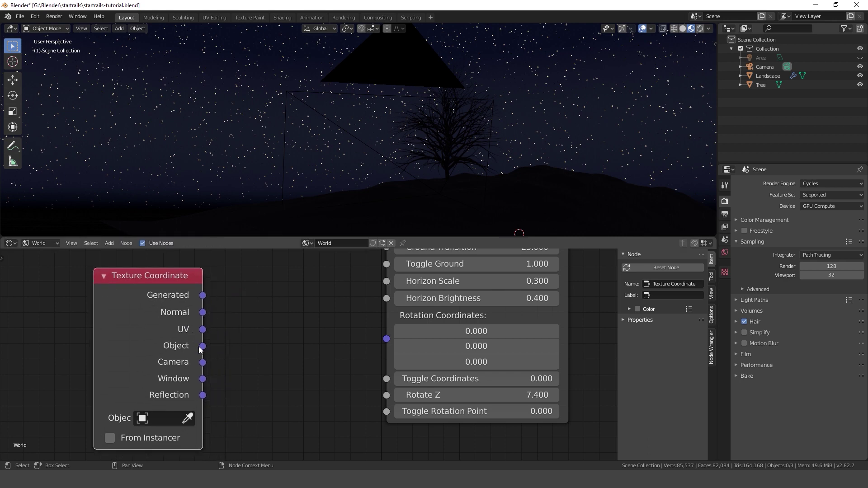
left_click_drag(203, 346, 387, 342)
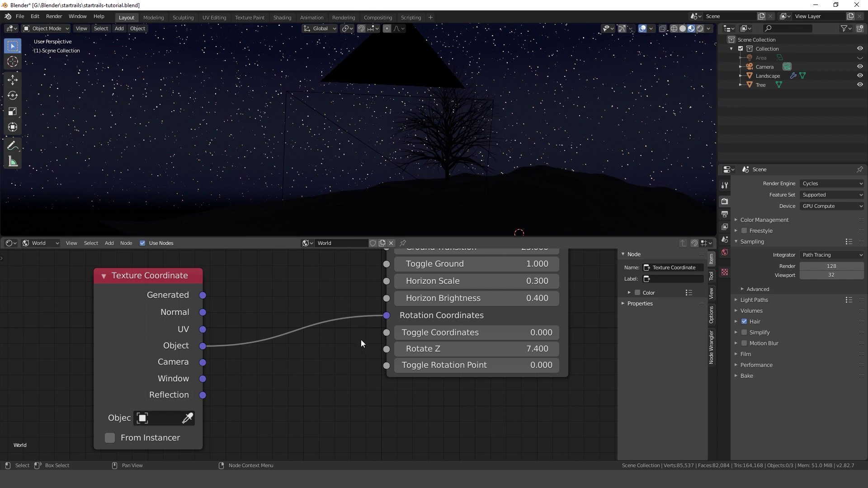
Switch to solid shading and add a Plain Axes empty to the scene.
left_click(683, 28)
scroll(552, 143, "down", 1)
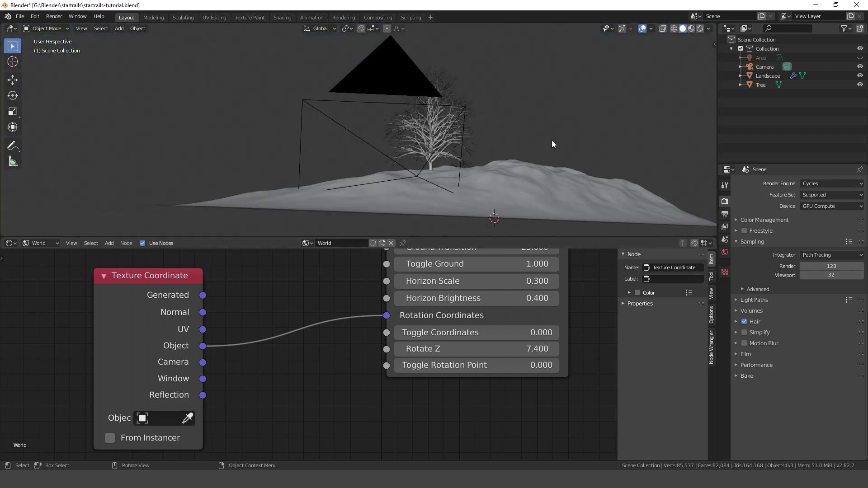
key("shift+a")
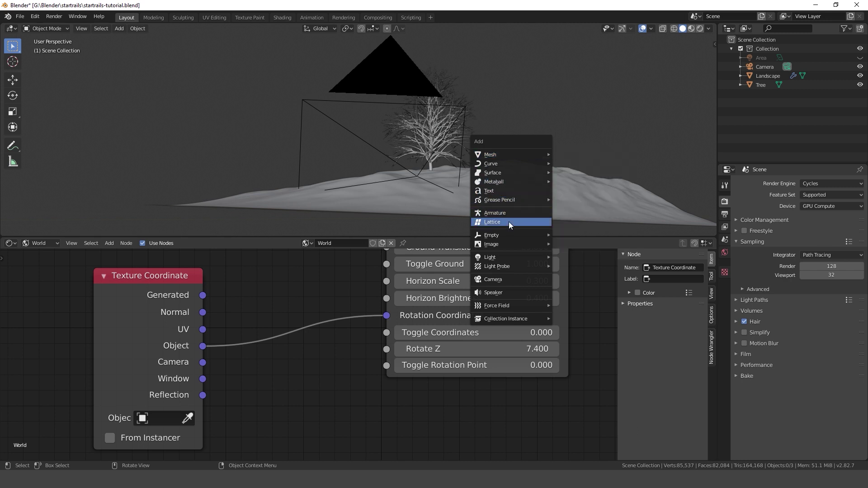
mouse_move(505, 238)
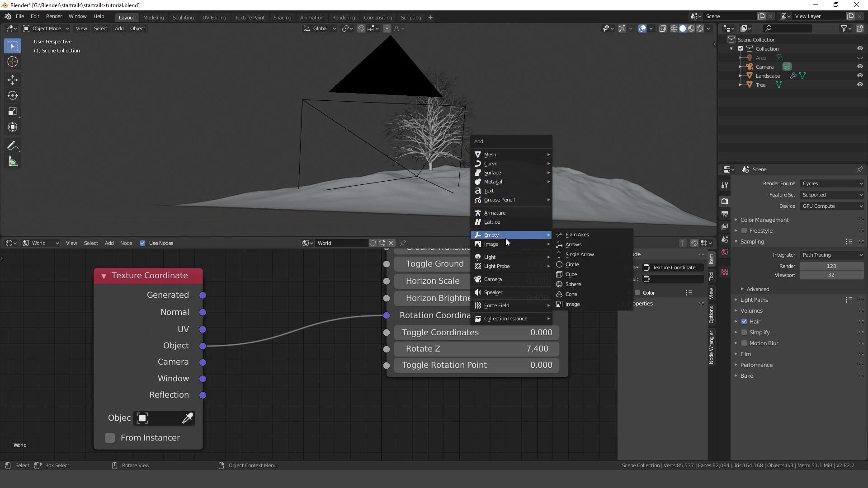
left_click(579, 235)
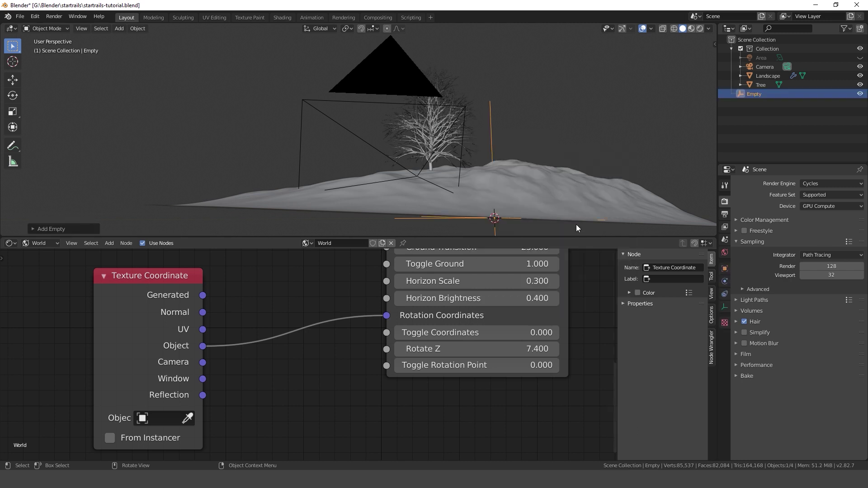
left_click(189, 419)
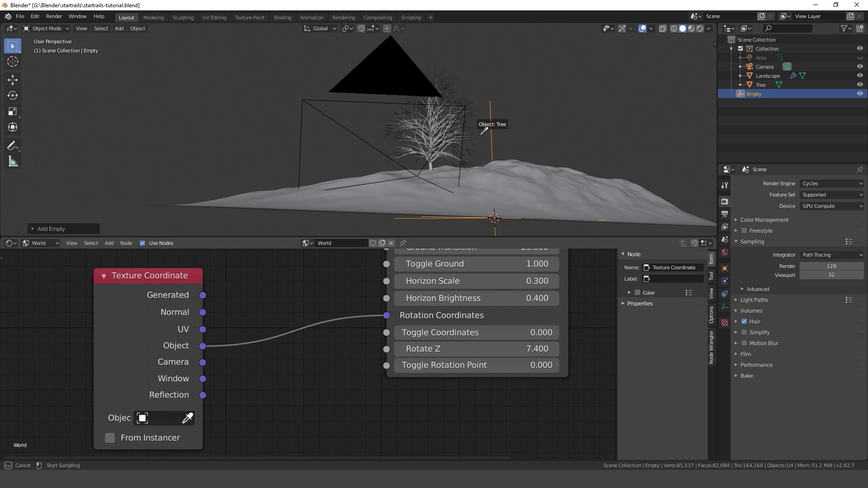
Set the Empty as the Texture Coordinate object and rotate it in Material Preview.
left_click(493, 130)
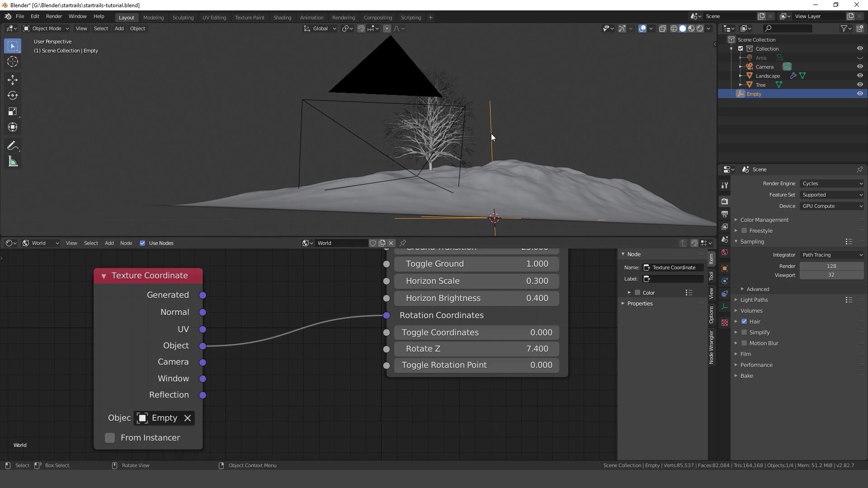
left_click(690, 28)
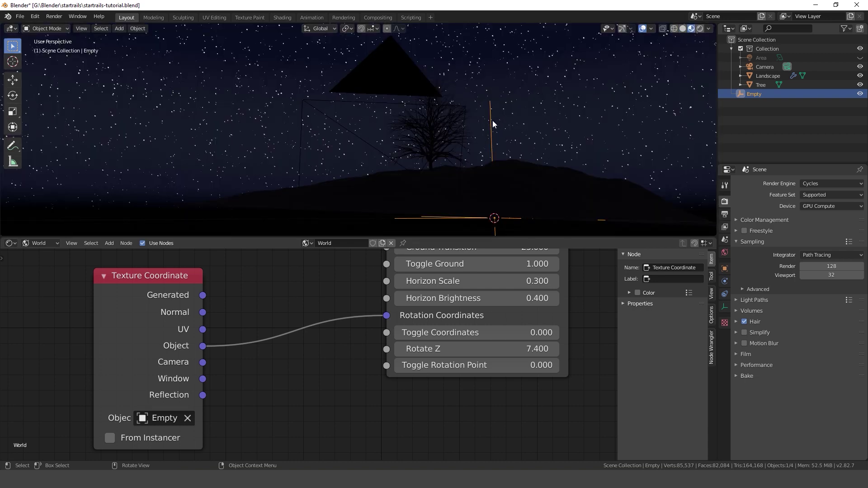
key("r")
key("r")
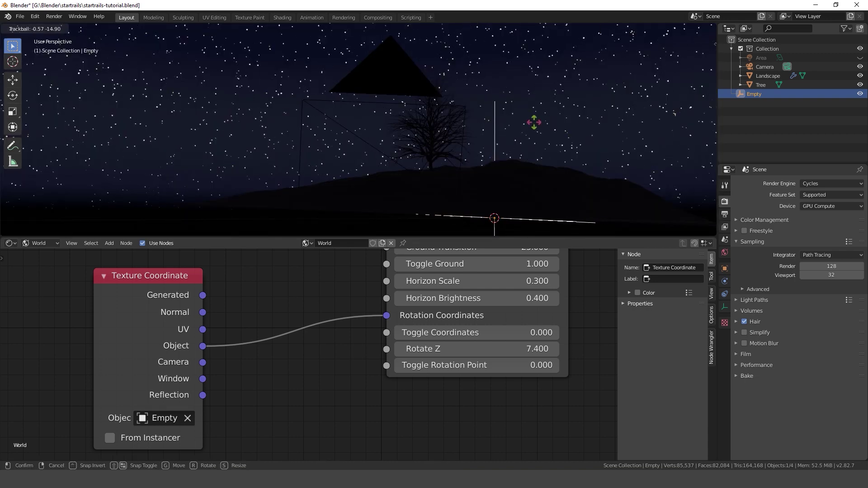
left_click(553, 107)
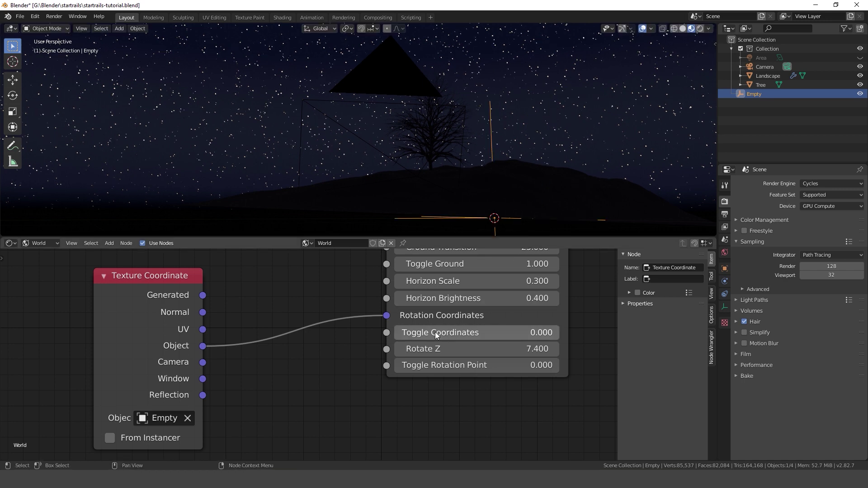
Set Toggle Coordinates to 1.000 and rotate the Empty again to tilt the stars.
left_click_drag(398, 333, 559, 333)
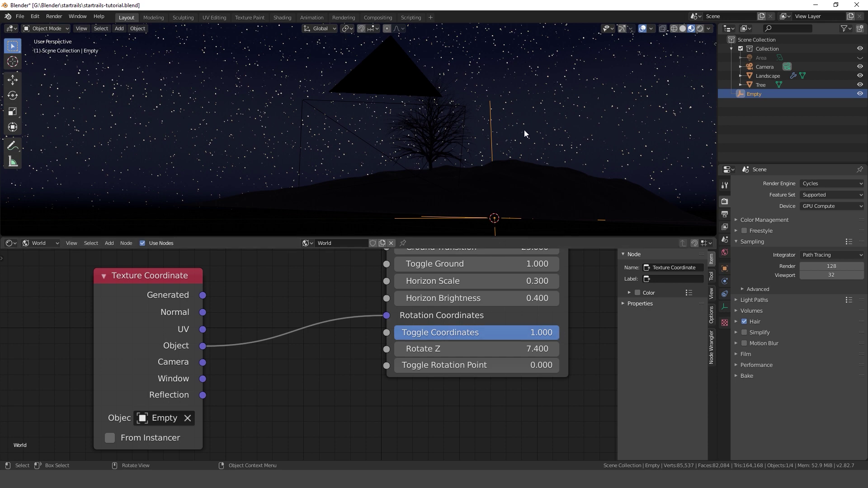
key("r")
key("r")
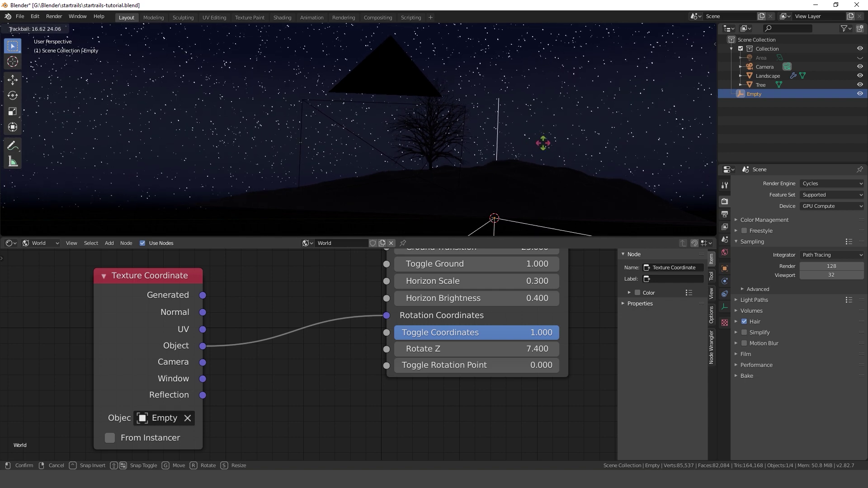
left_click(544, 143)
In camera view, preview Rotate Z changes, then reset Rotate Z to 0.000.
scroll(543, 144, "down", 2)
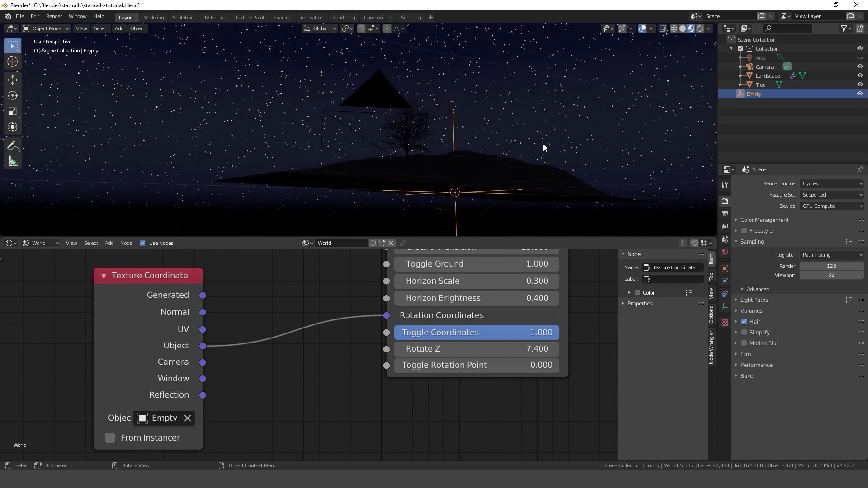
key("KP_0")
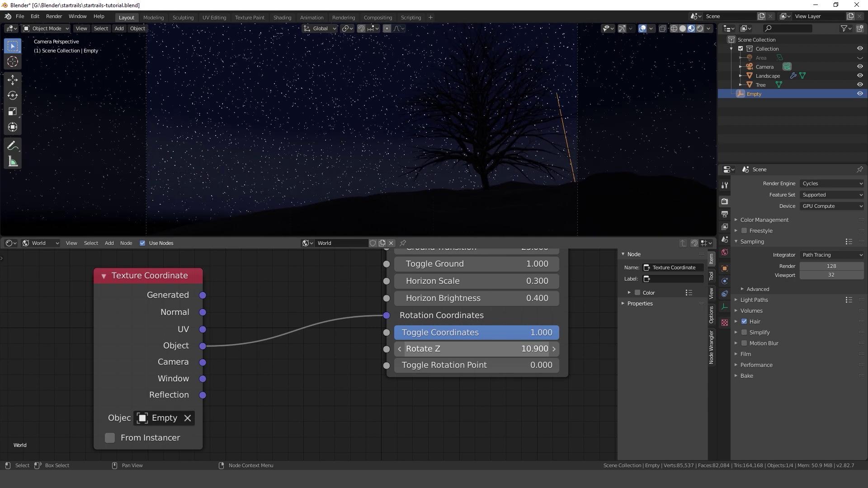
left_click_drag(477, 349, 466, 348)
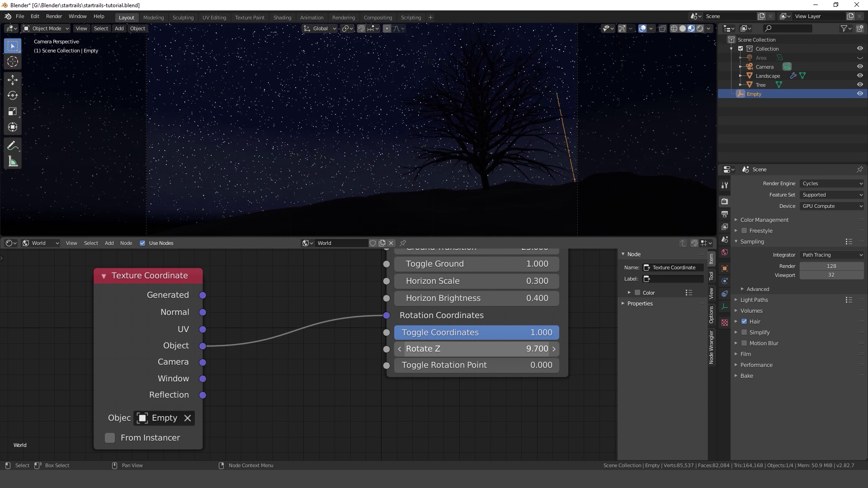
left_click(430, 348)
type("0")
key("Return")
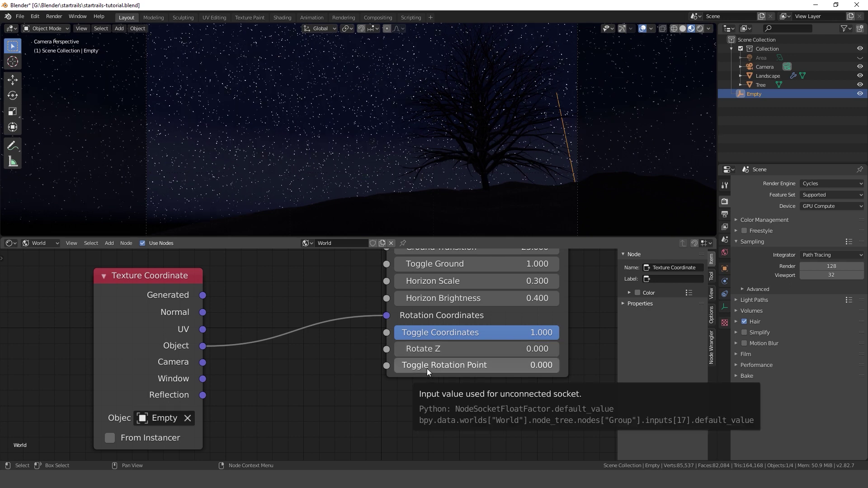
Set Toggle Rotation Point to 1.000 and return to an enlarged camera view.
left_click_drag(427, 368, 561, 368)
scroll(533, 160, "down", 3)
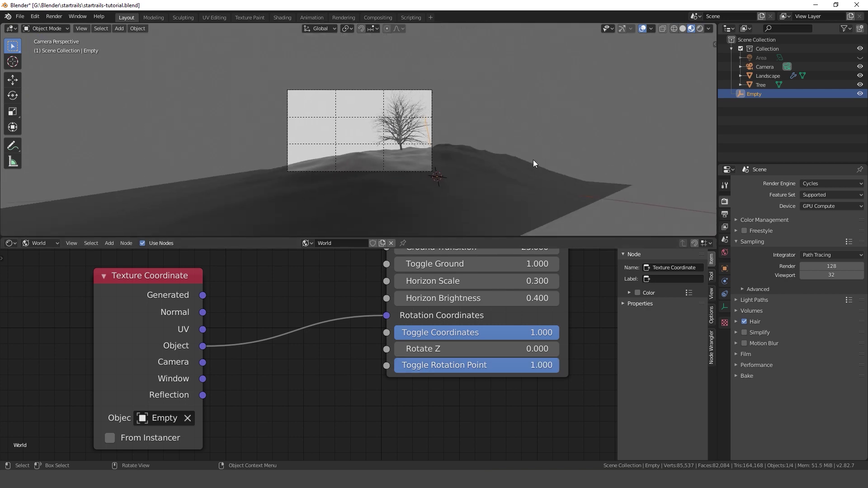
middle_click_drag(533, 159, 441, 135)
scroll(536, 171, "down", 8)
scroll(443, 136, "up", 3)
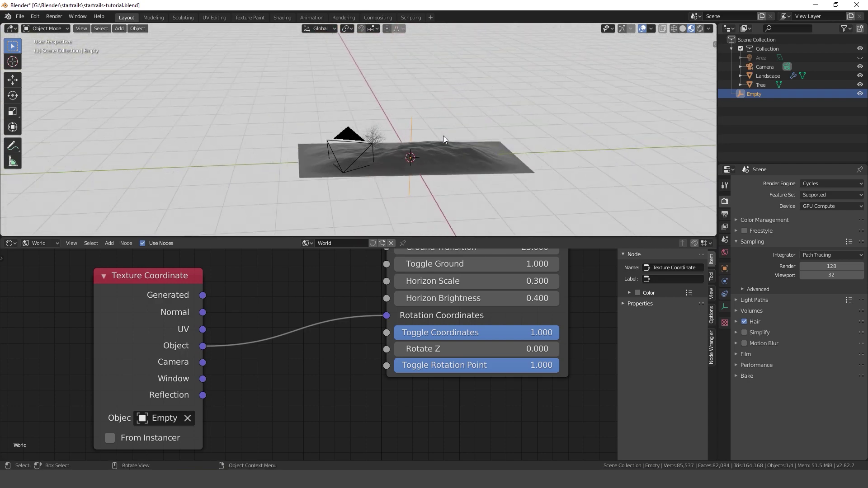
key("KP_0")
scroll(444, 136, "up", 4)
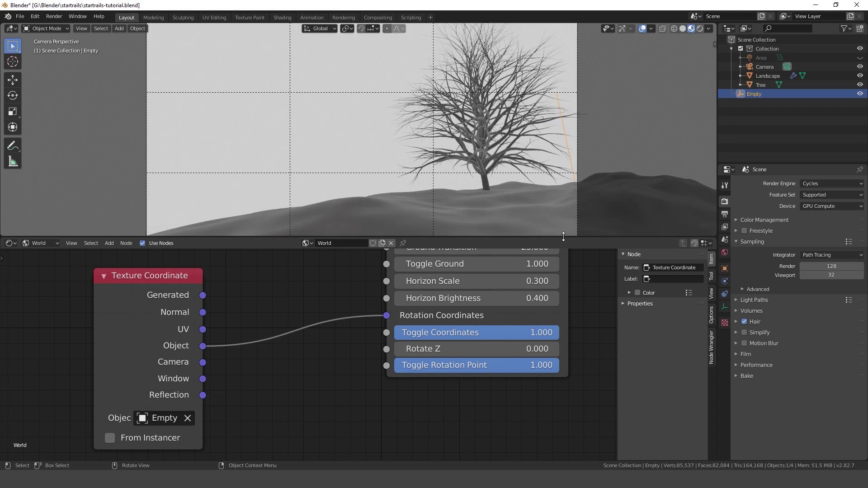
left_click_drag(566, 237, 563, 403)
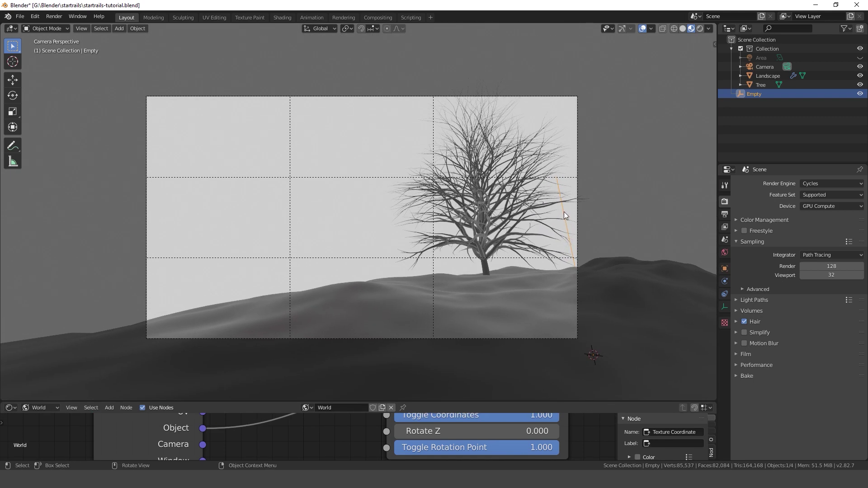
Rotate the Empty twice to place the red pivot marker in the sky left of the tree.
key("r")
key("r")
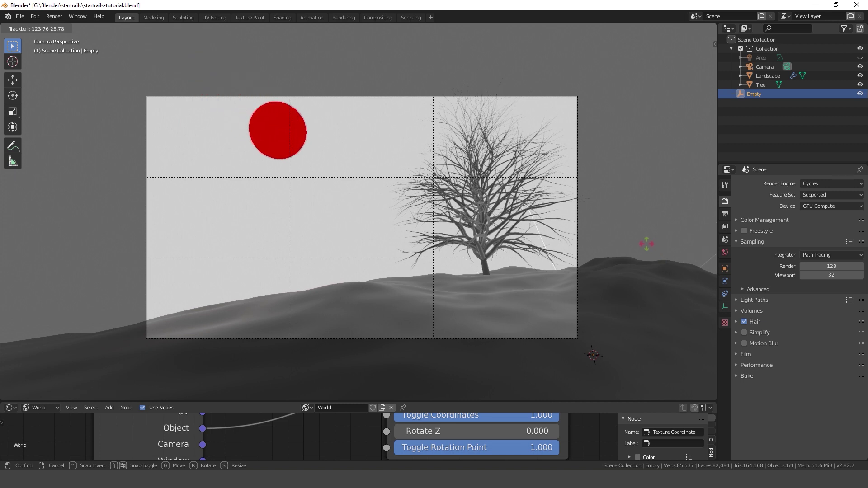
left_click(348, 188)
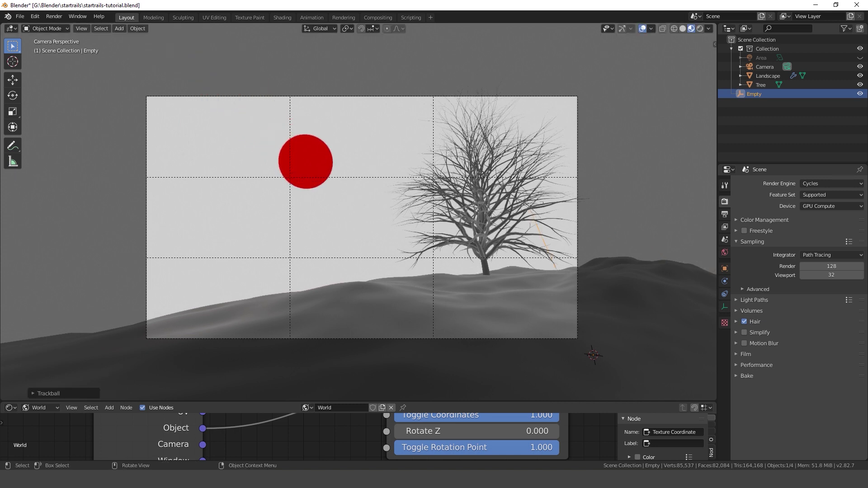
key("r")
key("r")
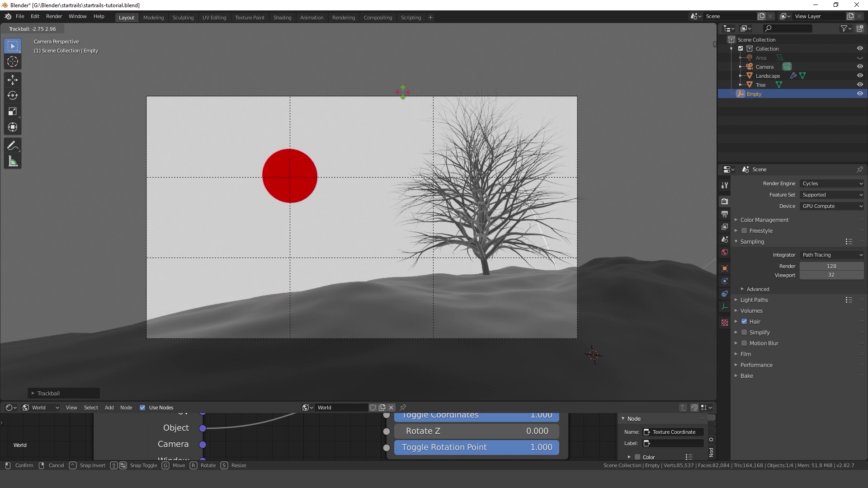
left_click(403, 92)
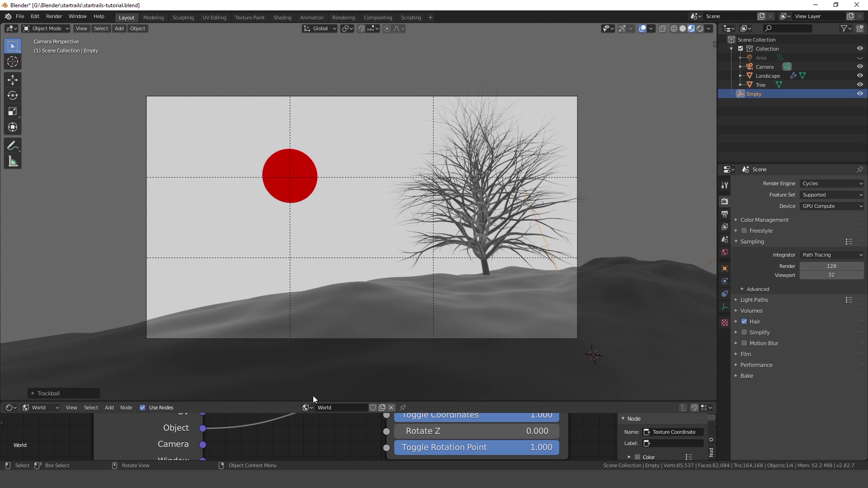
left_click_drag(300, 402, 319, 228)
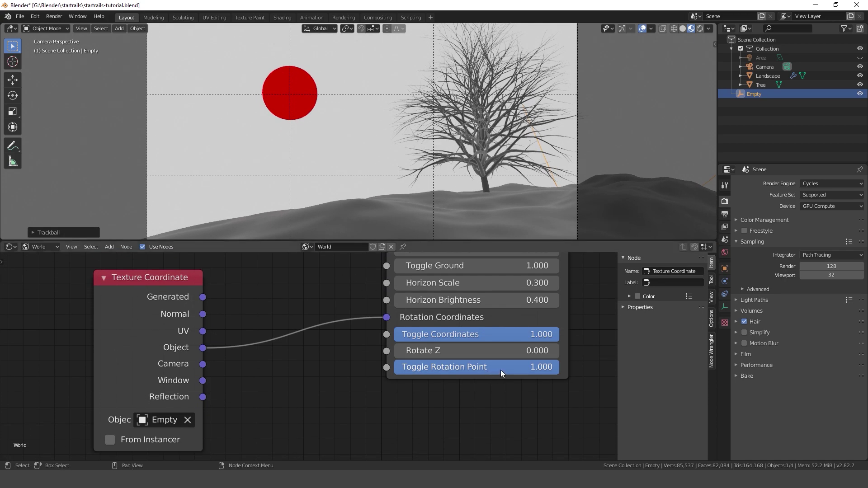
Set Toggle Rotation Point back to 0.000 and Rotate Z to 16.000.
left_click_drag(557, 368, 393, 368)
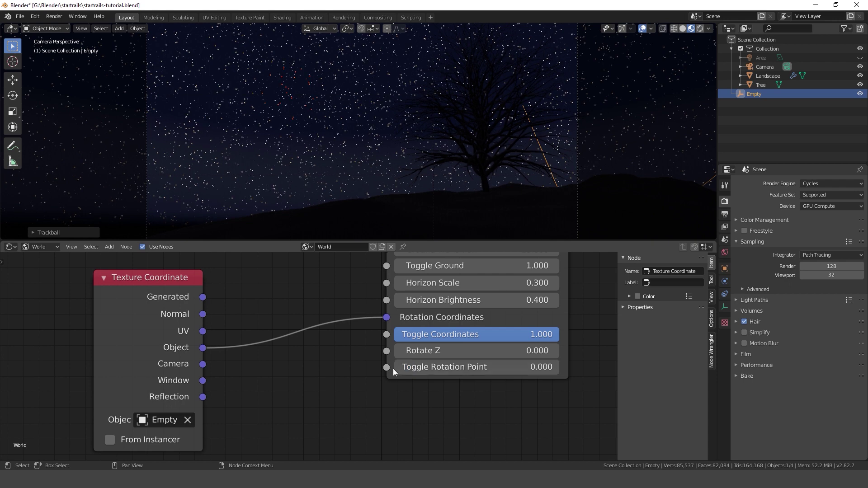
middle_click_drag(351, 365, 275, 376)
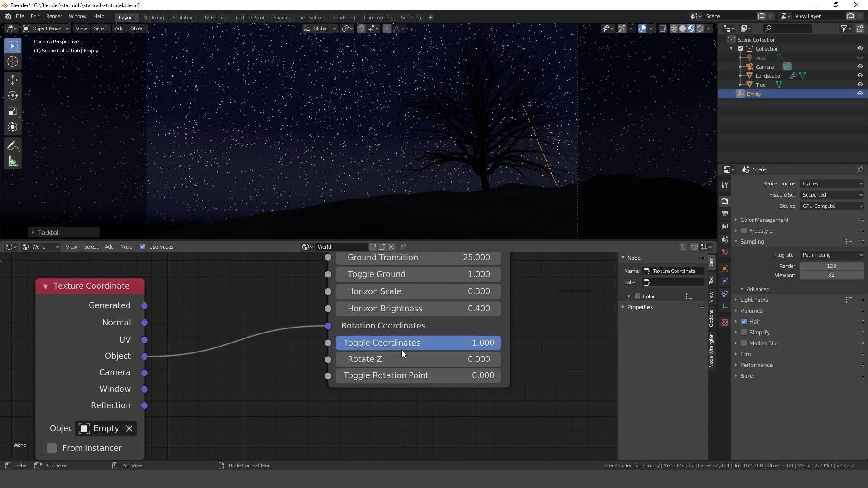
left_click_drag(390, 359, 430, 360)
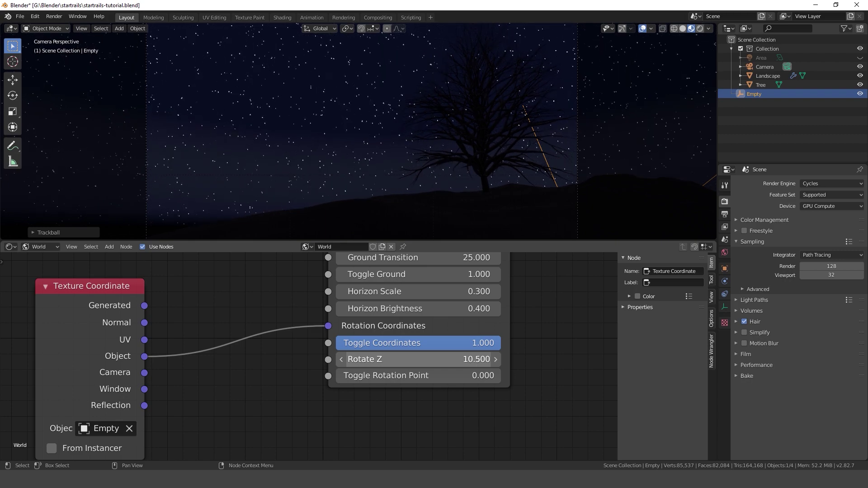
left_click_drag(431, 359, 535, 359)
left_click_drag(496, 360, 516, 364)
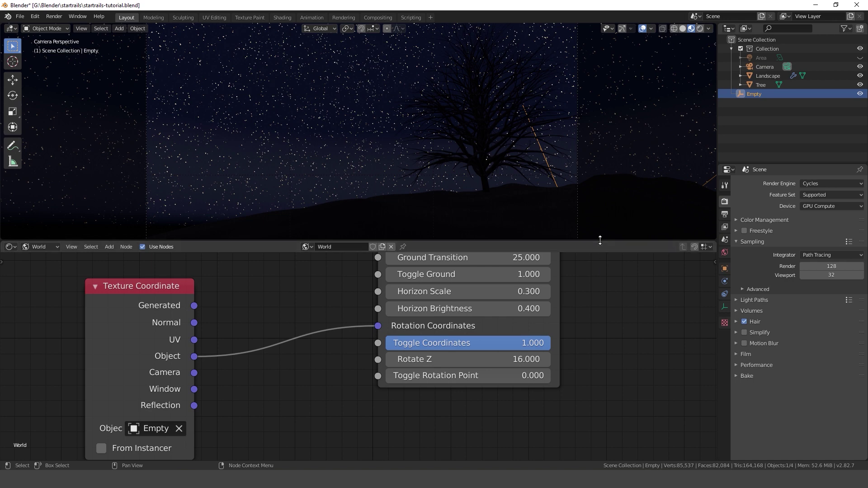
Enlarge the node editor and hide its sidebar to fit the StarfieldGenerator settings.
left_click_drag(599, 241, 598, 131)
key("n")
middle_click_drag(562, 169, 574, 394)
Set the starfield's Star Size to 1.8.
scroll(514, 197, "up", 2)
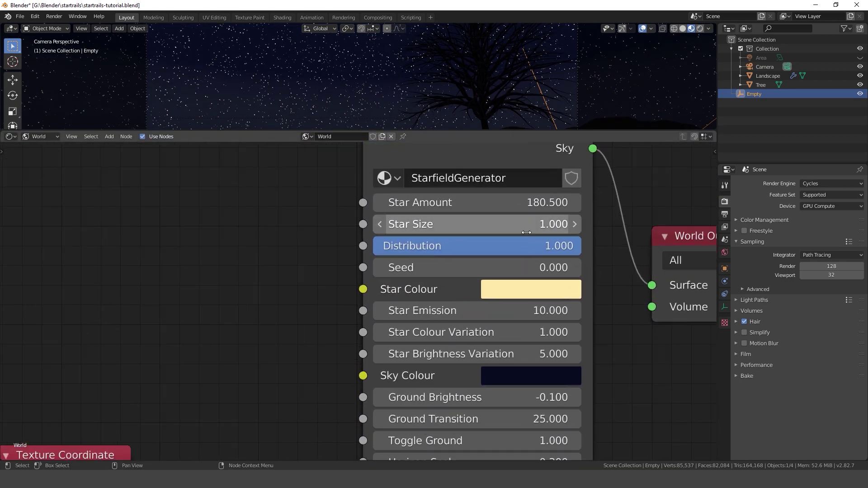
left_click(504, 229)
type("1.")
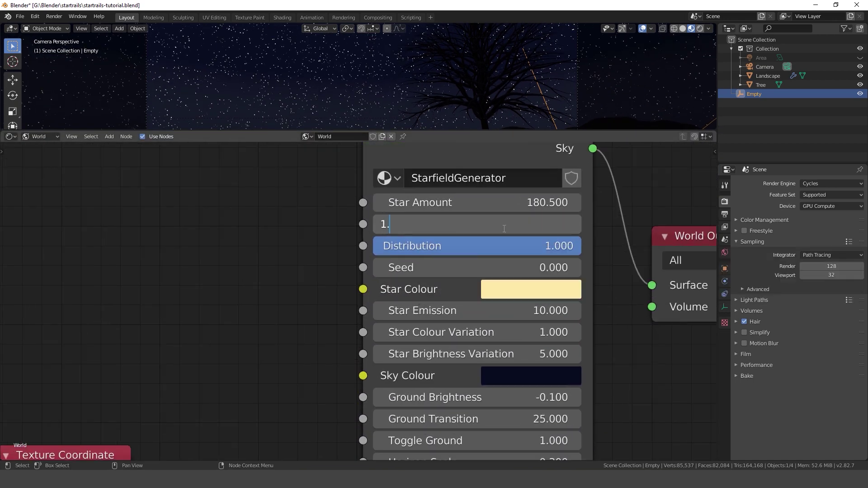
type("8")
key("Return")
Set the starfield's Ground Brightness to 0.
middle_click_drag(626, 343, 585, 311)
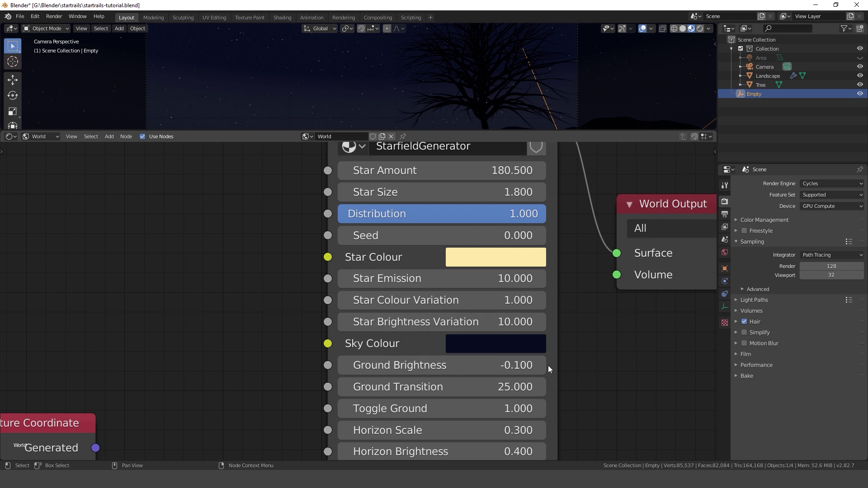
left_click_drag(484, 365, 489, 365)
left_click(487, 366)
type("0")
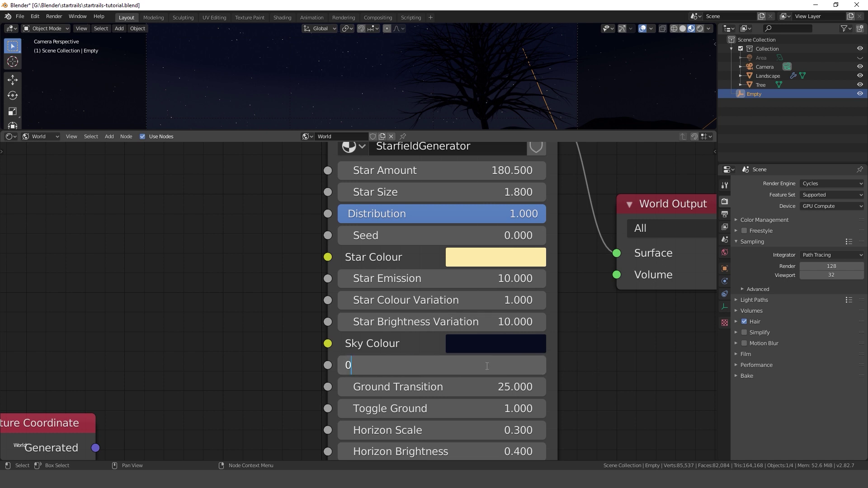
key("Return")
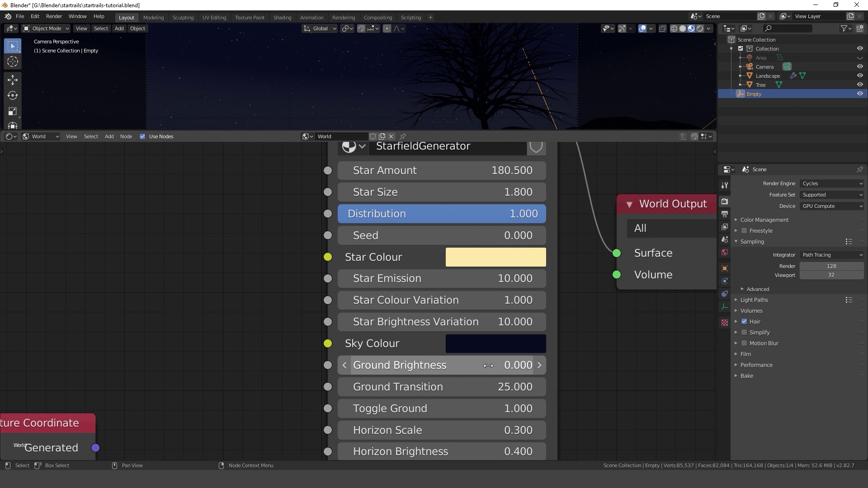
Set Horizon Brightness to 0.25 and make the 3D viewport much taller.
middle_click_drag(489, 366, 472, 279)
left_click(329, 367)
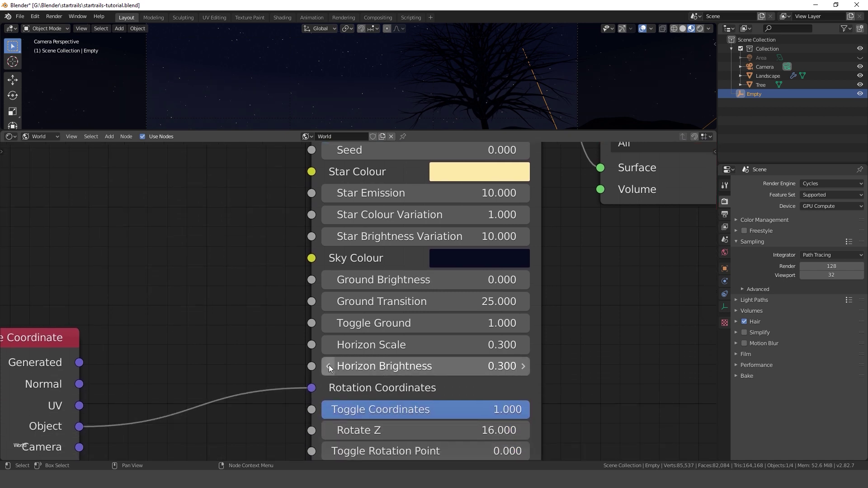
left_click(330, 367)
left_click(521, 368)
left_click(518, 367)
type(".25")
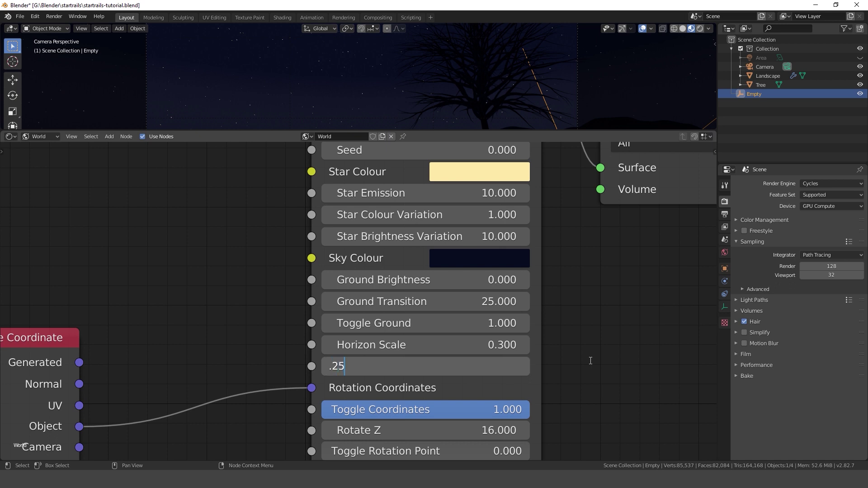
key("Return")
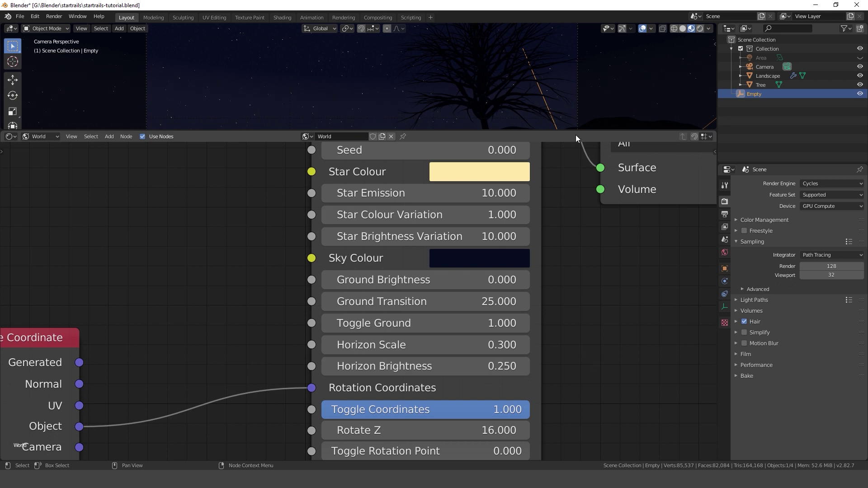
left_click_drag(576, 133, 567, 267)
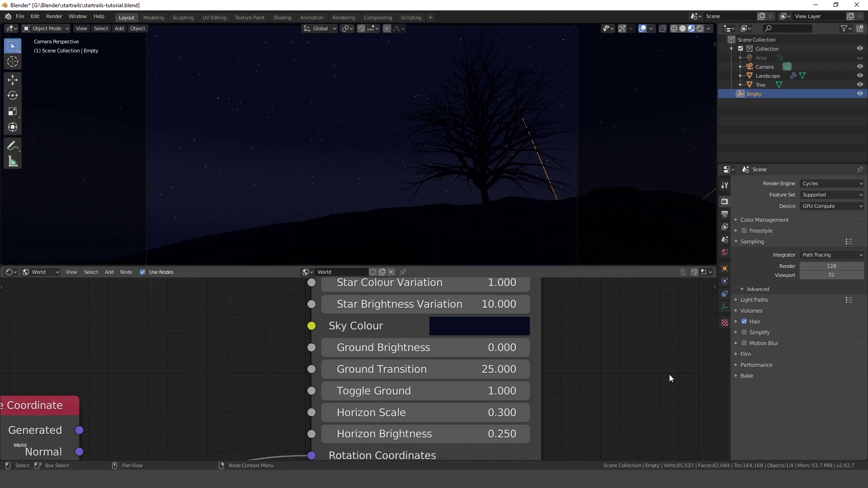
Split off a Timeline below the node editor and set the end frame to 500.
left_click_drag(714, 459, 703, 404)
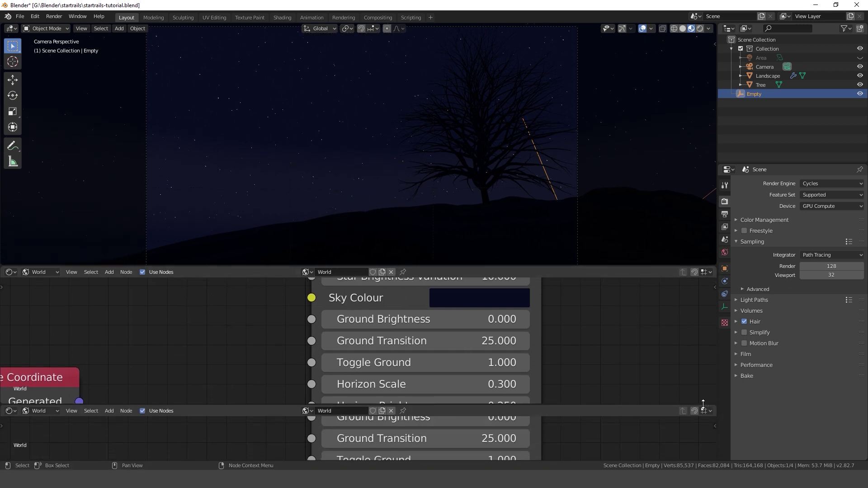
left_click(11, 412)
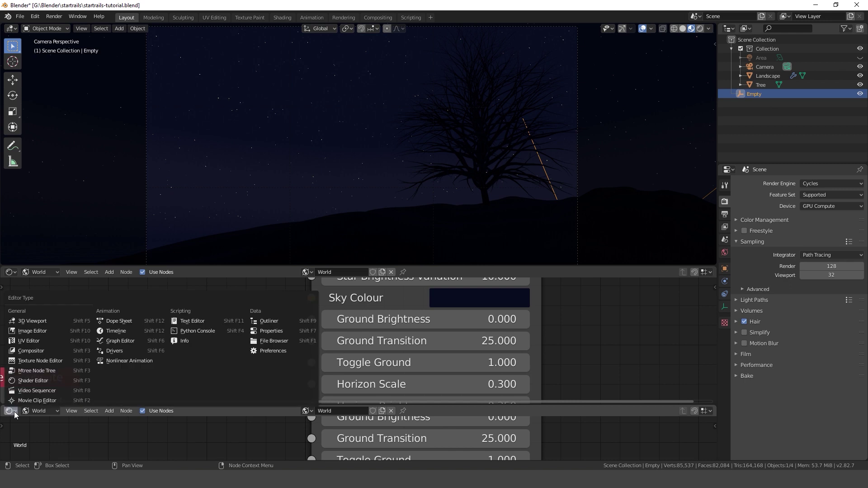
left_click(14, 414)
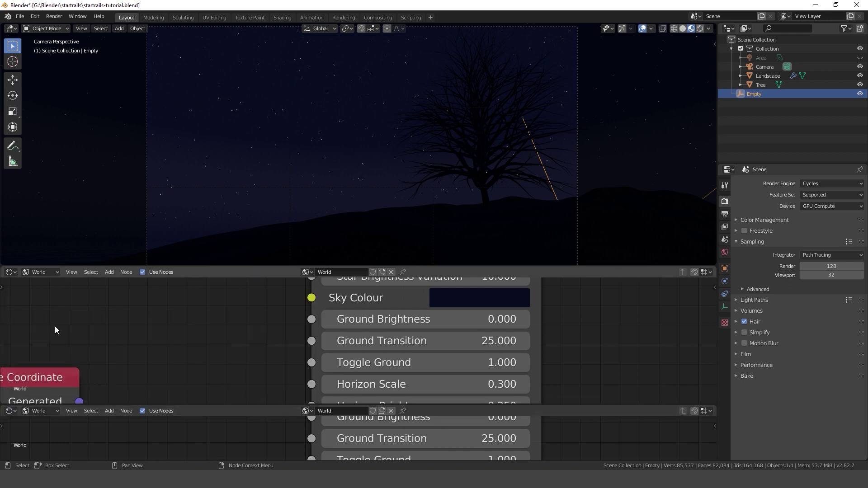
left_click(14, 413)
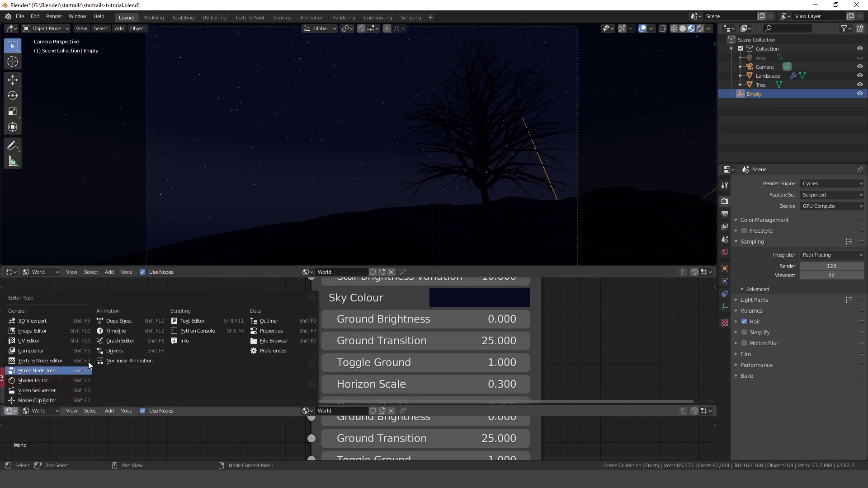
left_click(139, 332)
left_click(692, 411)
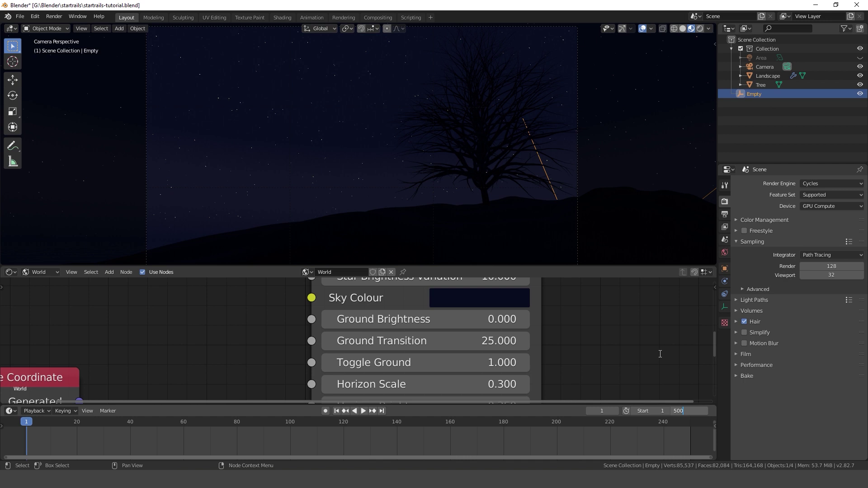
type("500")
key("Return")
Move the node graph to the sky's Rotate Z setting and start editing it.
scroll(531, 442, "down", 6)
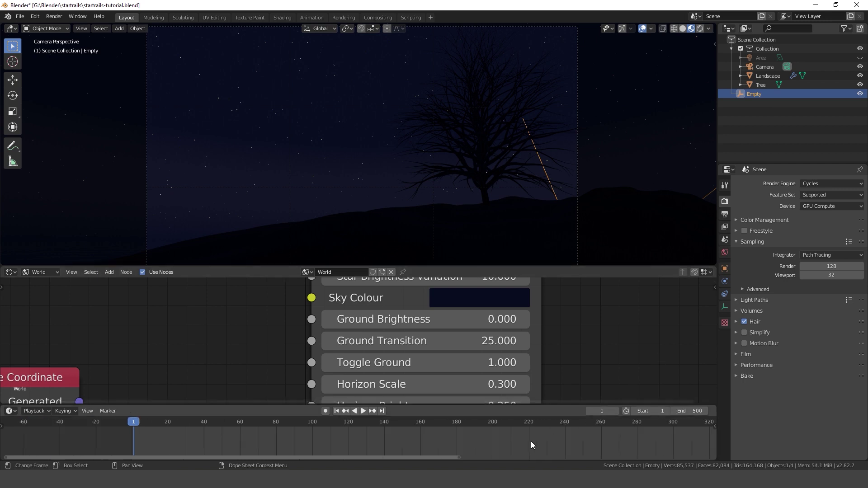
scroll(419, 441, "up", 5)
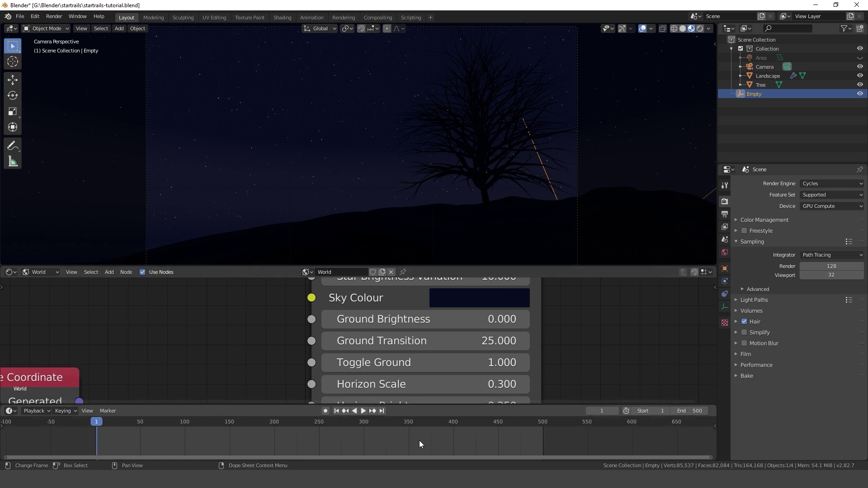
scroll(419, 441, "down", 2)
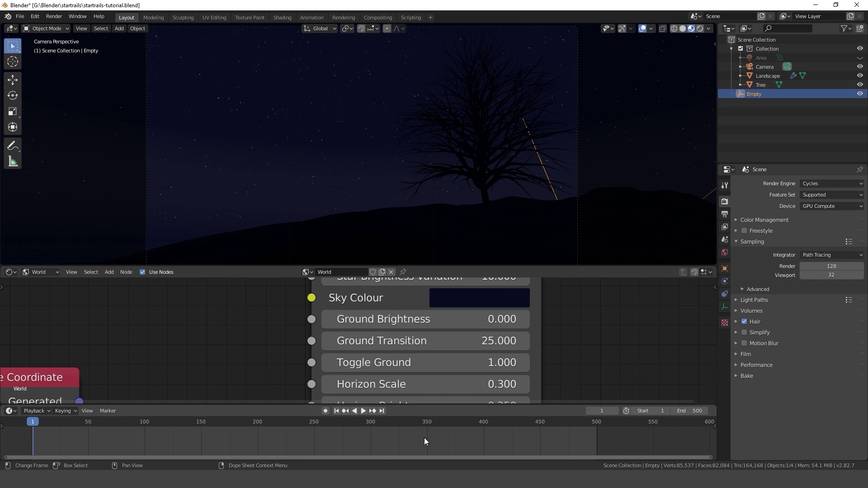
middle_click_drag(643, 303, 625, 359)
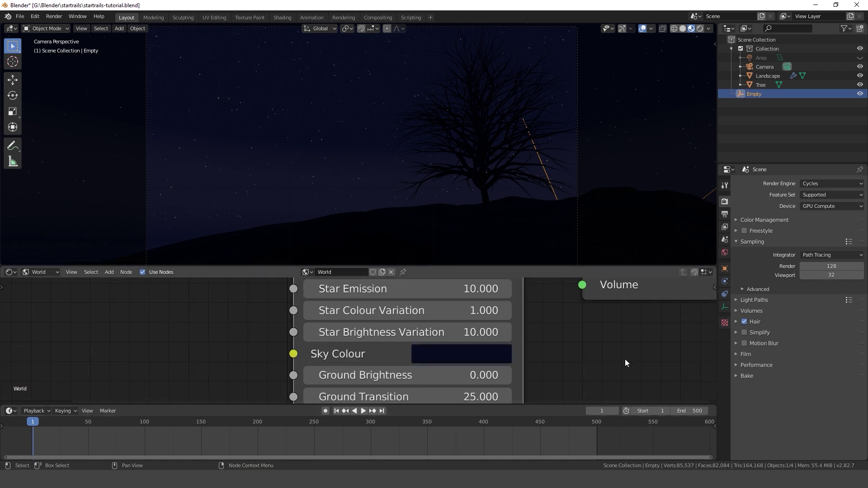
scroll(625, 359, "down", 8, "shift")
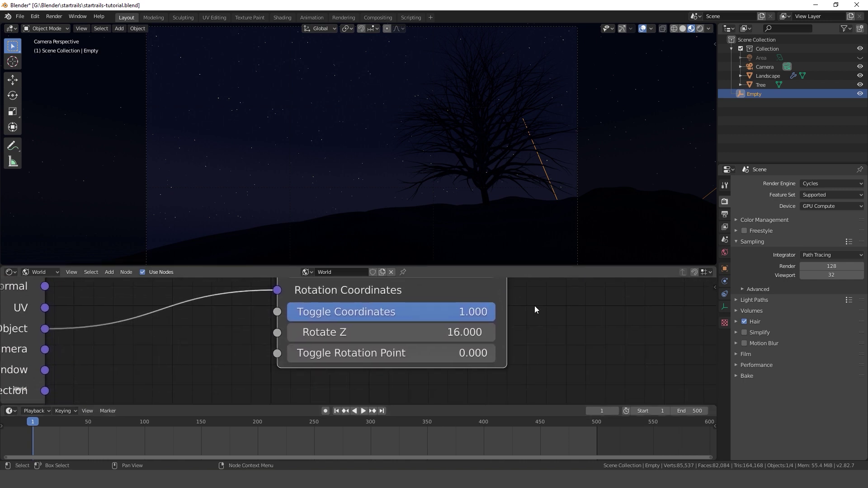
left_click(461, 333)
Set Rotate Z to 0 and keyframe it at frame 1.
type("0")
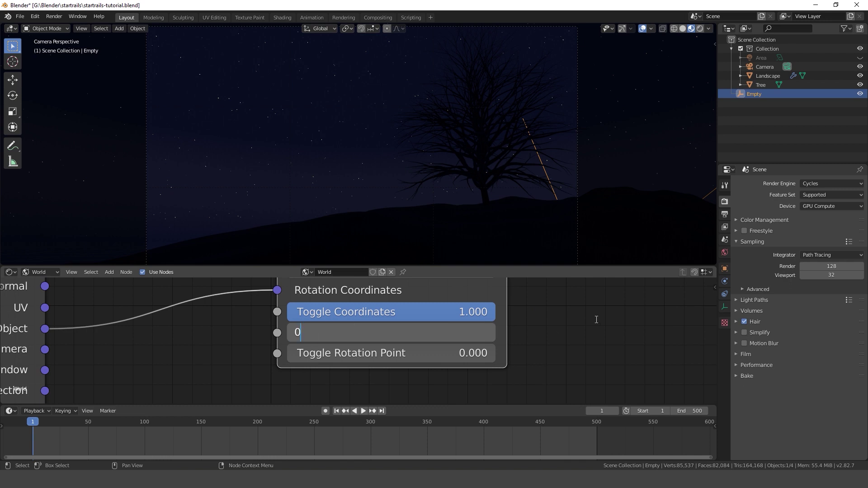
key("Return")
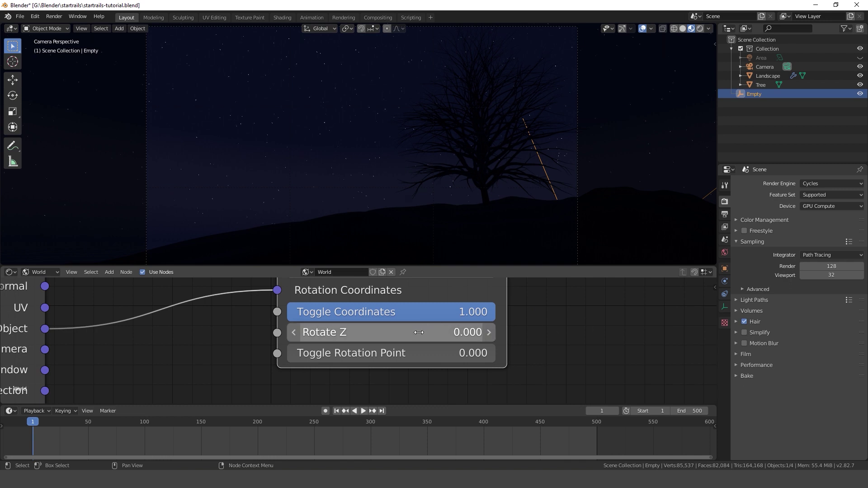
key("i")
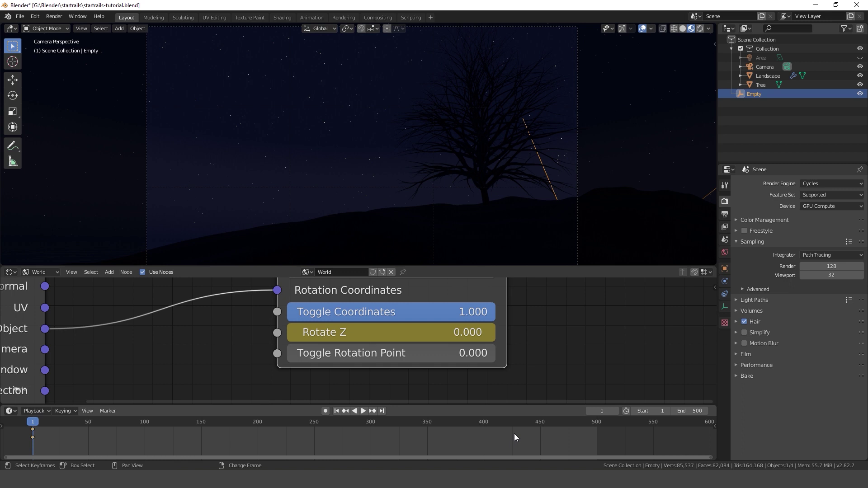
At frame 440, keyframe Rotate Z at 360, then drag that keyframe later in the timeline.
left_click(530, 432)
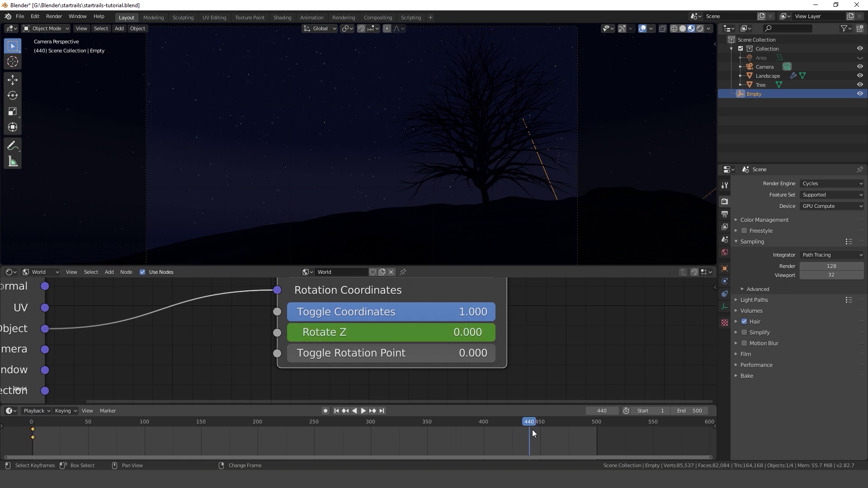
left_click(459, 334)
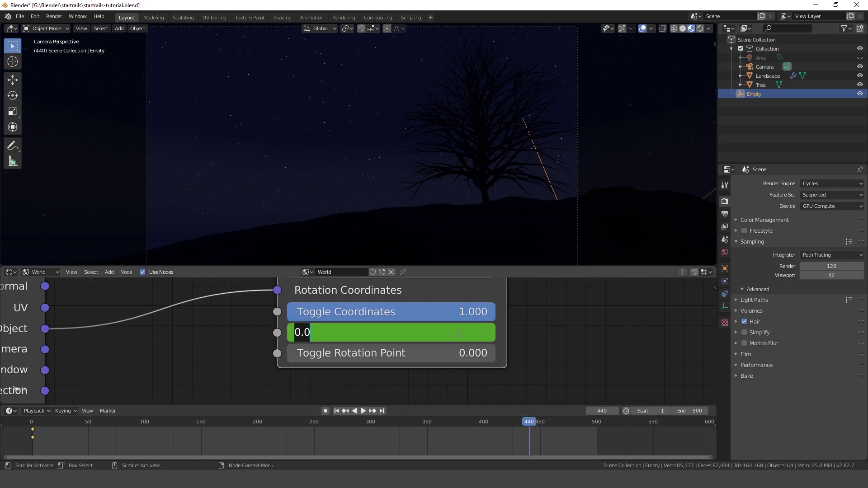
type("360")
key("Return")
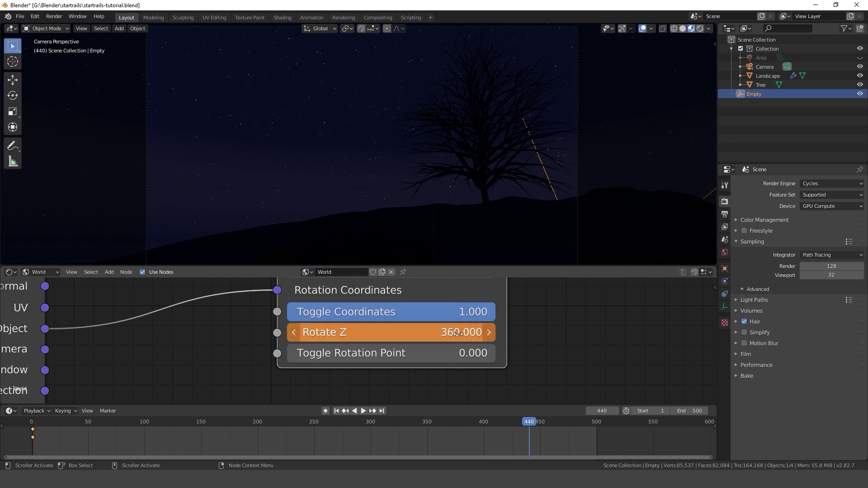
key("i")
scroll(480, 443, "down", 6)
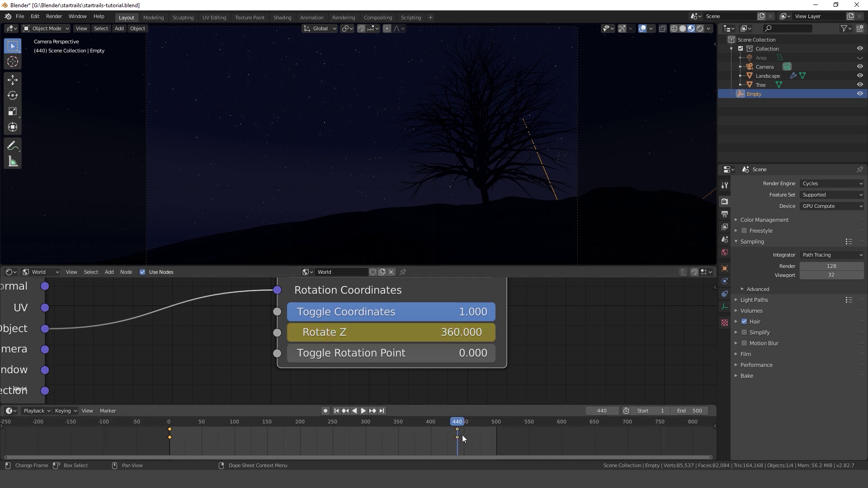
middle_click_drag(424, 438, 324, 435)
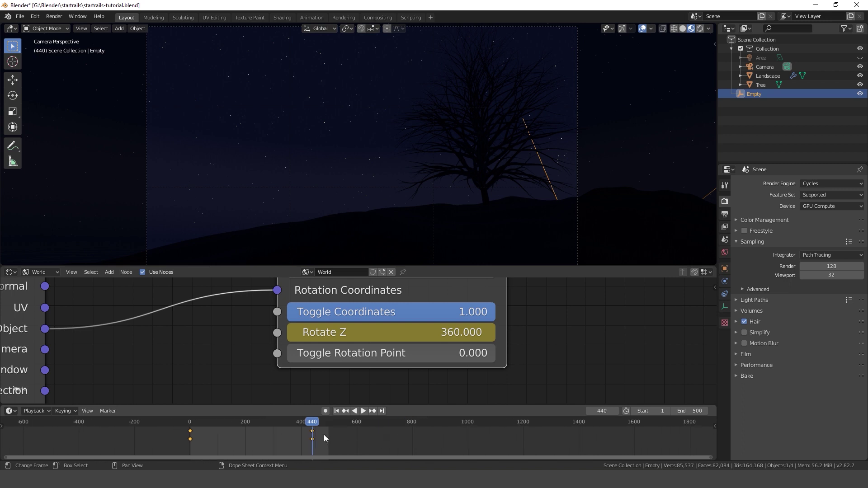
mouse_move(312, 431)
left_mouse_down()
mouse_move(341, 433)
mouse_move(313, 435)
left_mouse_up()
Move the 360° Rotate Z keyframe out to around frame 2000.
key("ctrl+z")
key("g")
left_click(607, 434)
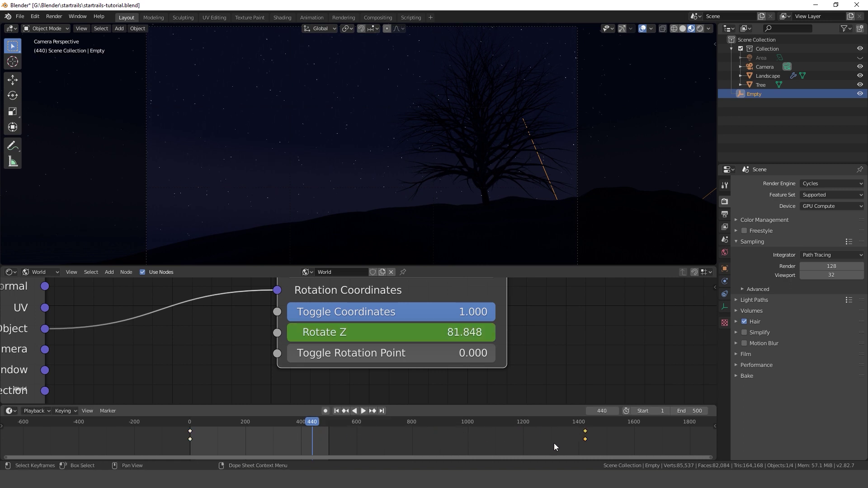
middle_click_drag(607, 434, 486, 430)
key("g")
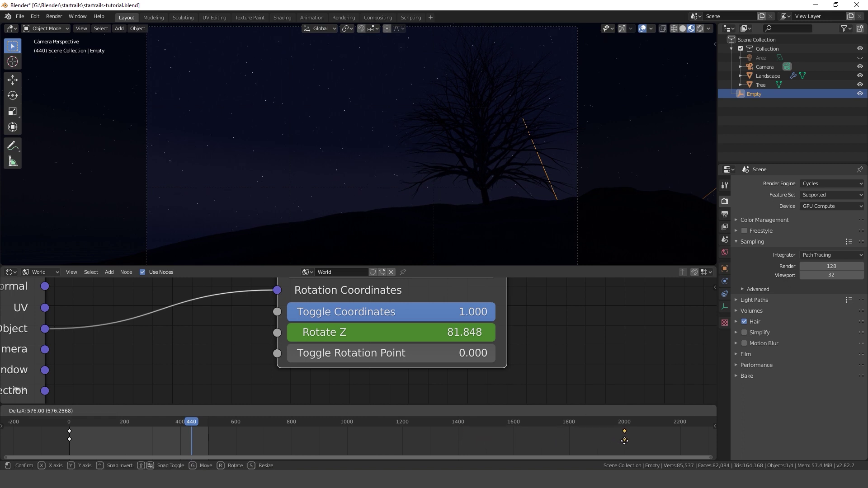
left_click(625, 441)
Give the Rotate Z keyframes Linear interpolation.
scroll(240, 446, "up", 3)
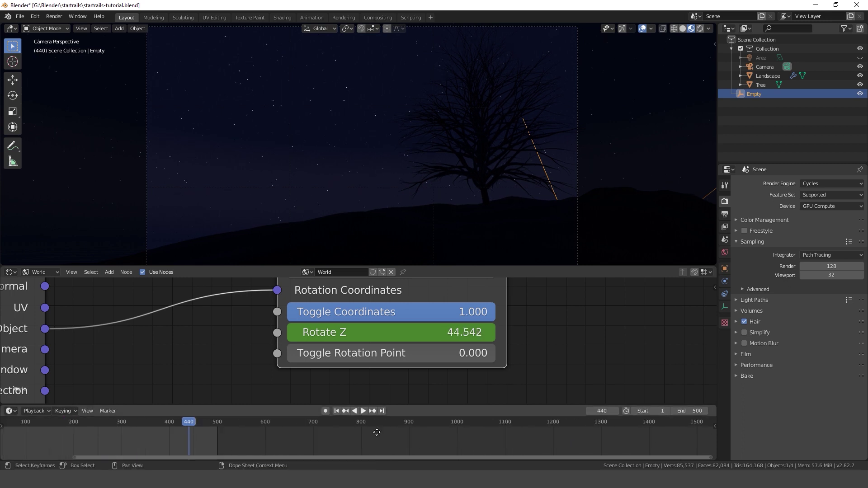
scroll(467, 434, "up", 5)
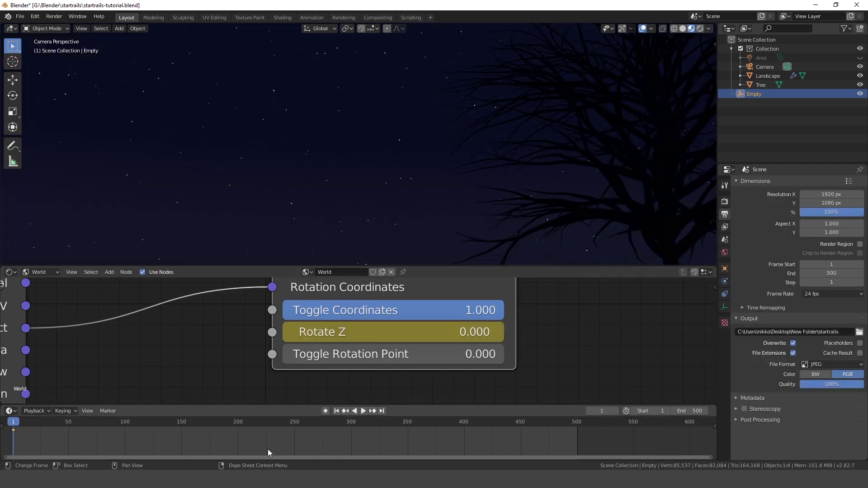
scroll(268, 448, "down", 10)
scroll(391, 436, "down", 2)
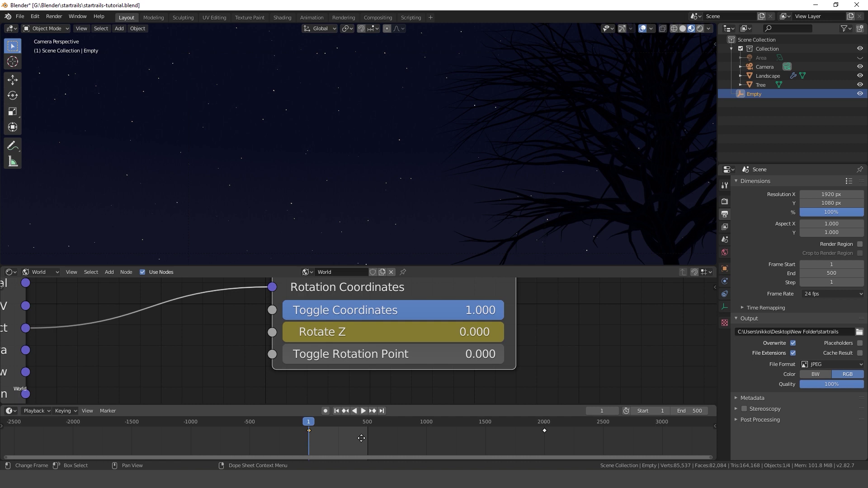
scroll(373, 438, "up", 4)
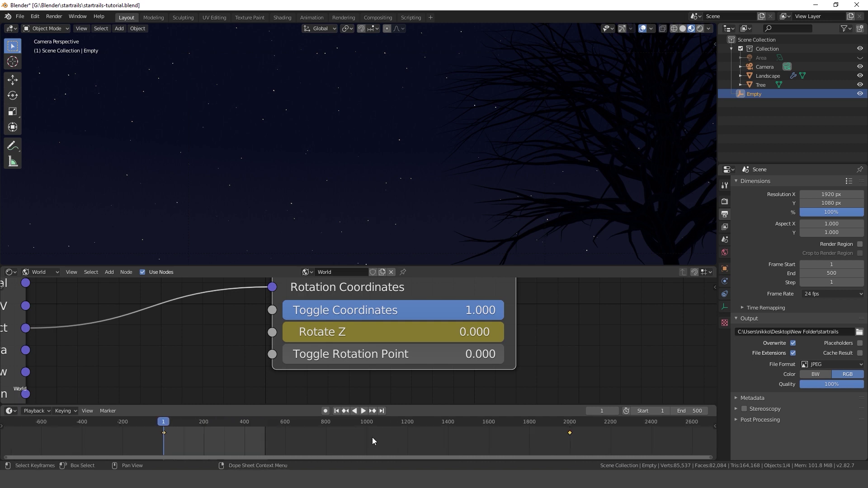
key("t")
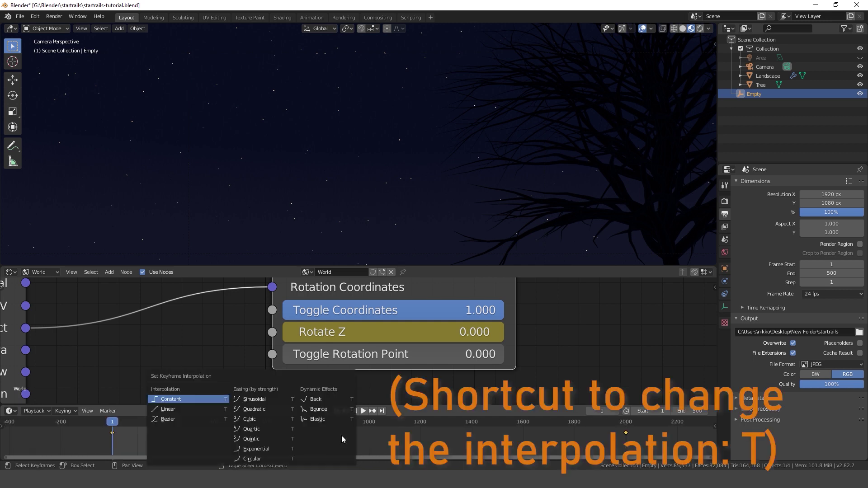
left_click(194, 409)
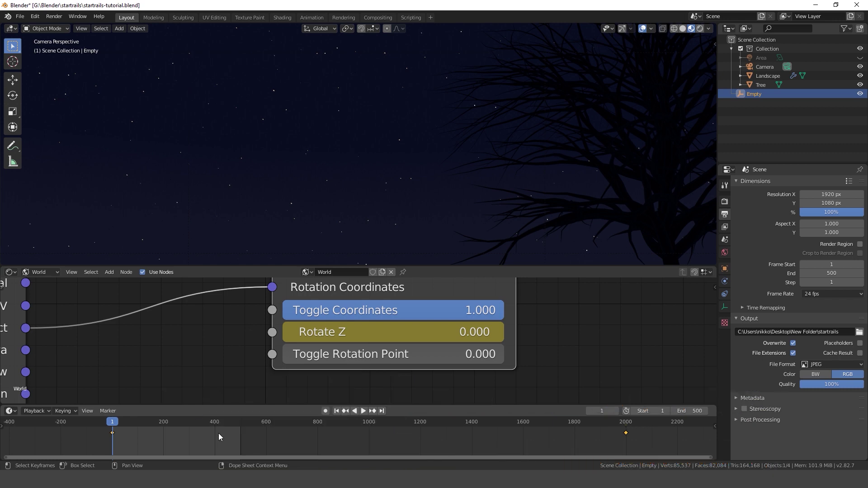
scroll(216, 439, "up", 2)
scroll(218, 442, "up", 3)
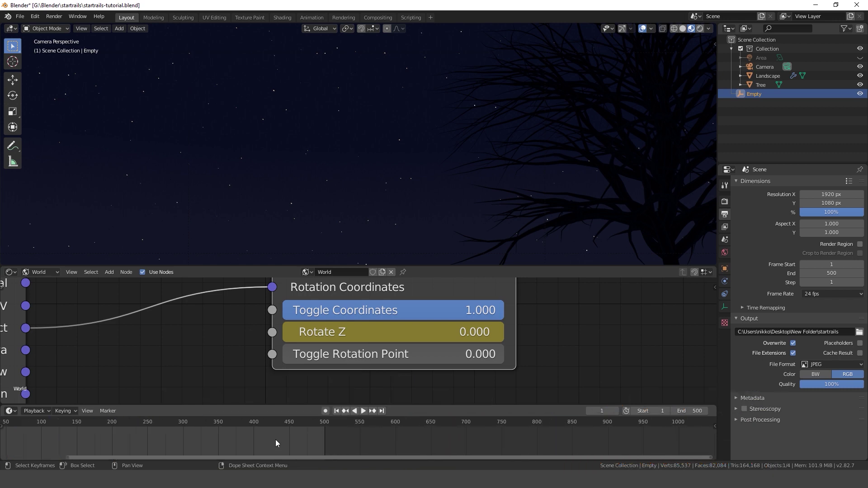
middle_click_drag(277, 445, 405, 434)
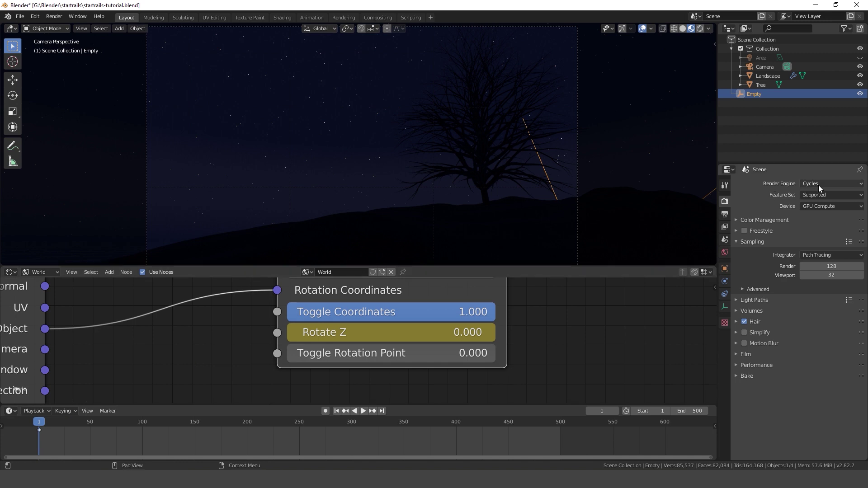
Switch the render engine to Eevee and the output file format to JPEG.
left_click(819, 184)
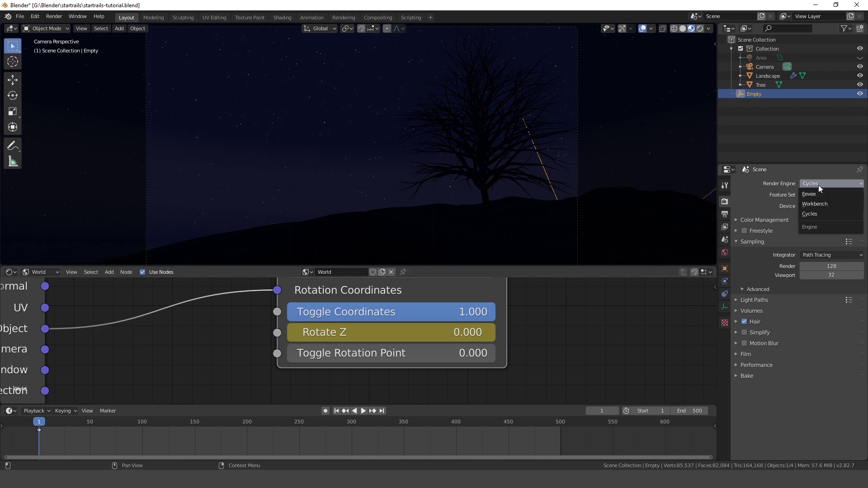
left_click(851, 198)
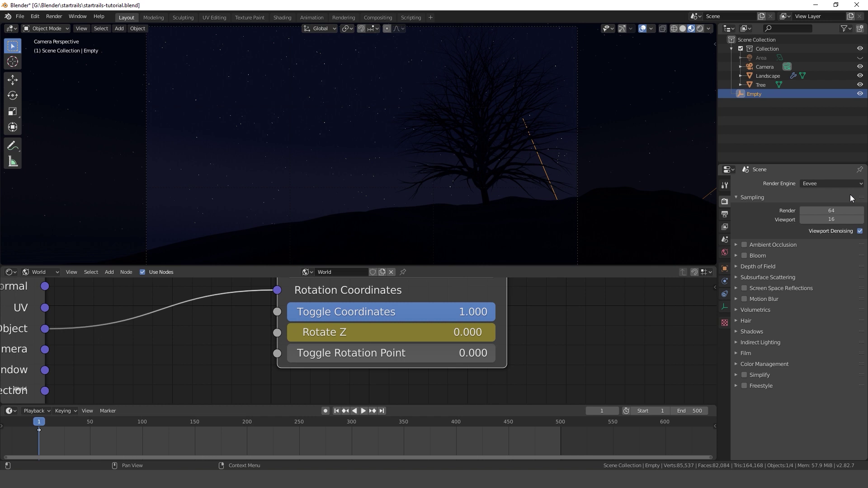
scroll(607, 316, "up", 1)
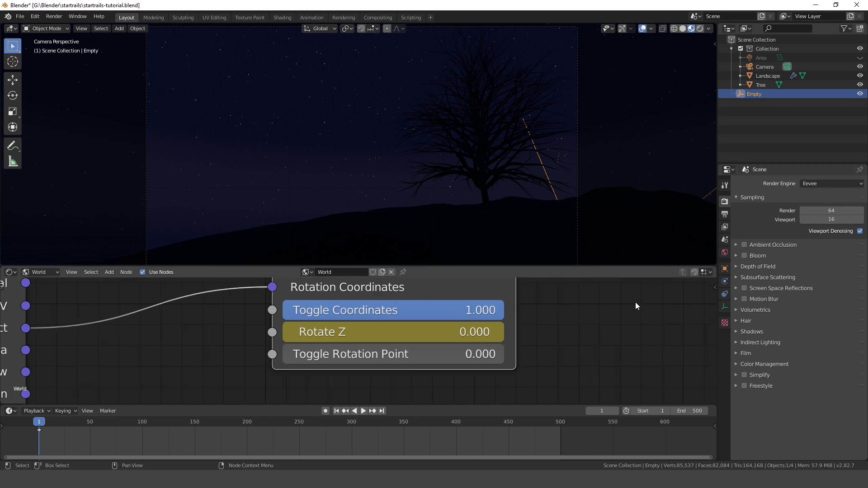
left_click(725, 214)
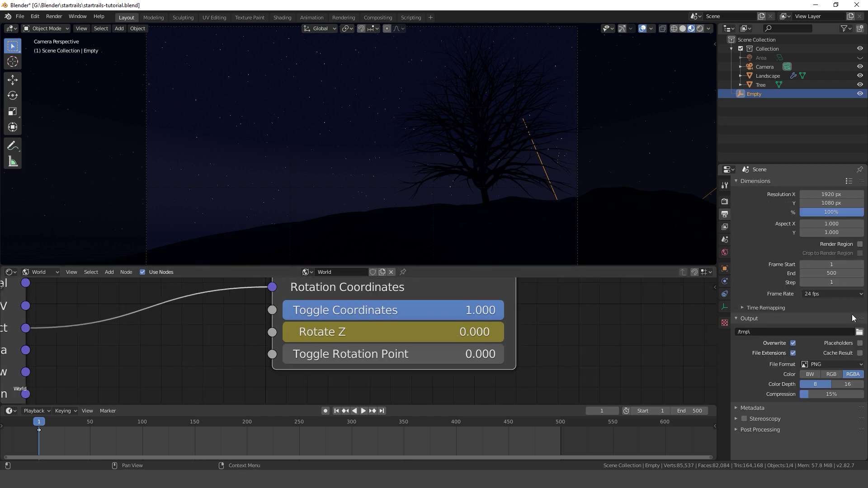
left_click(834, 362)
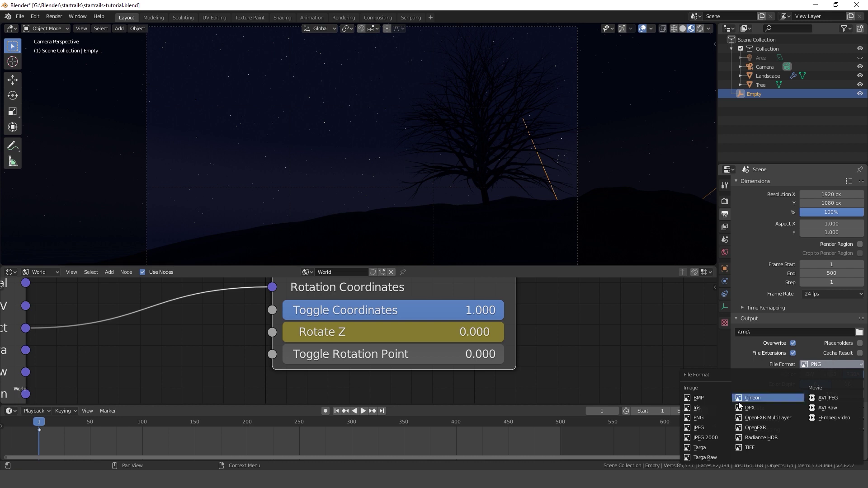
left_click(715, 427)
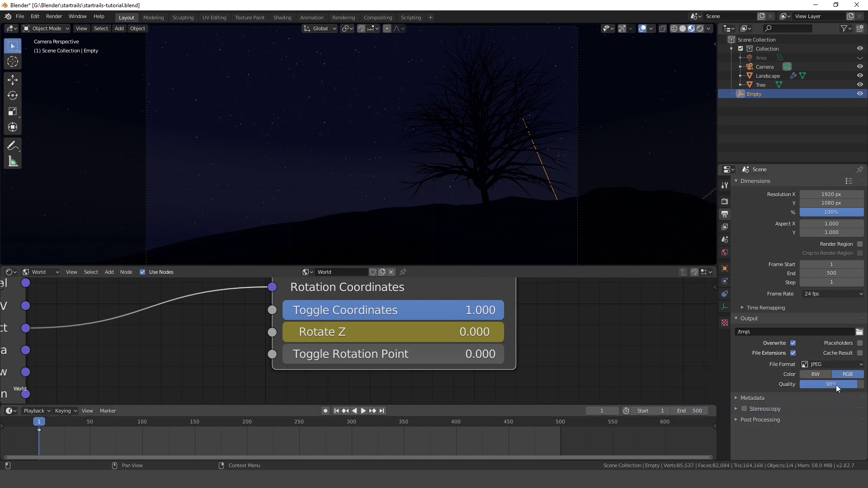
Output frames as 'startrails' in a new Desktop folder and render the animation.
left_click(860, 332)
left_click(251, 243)
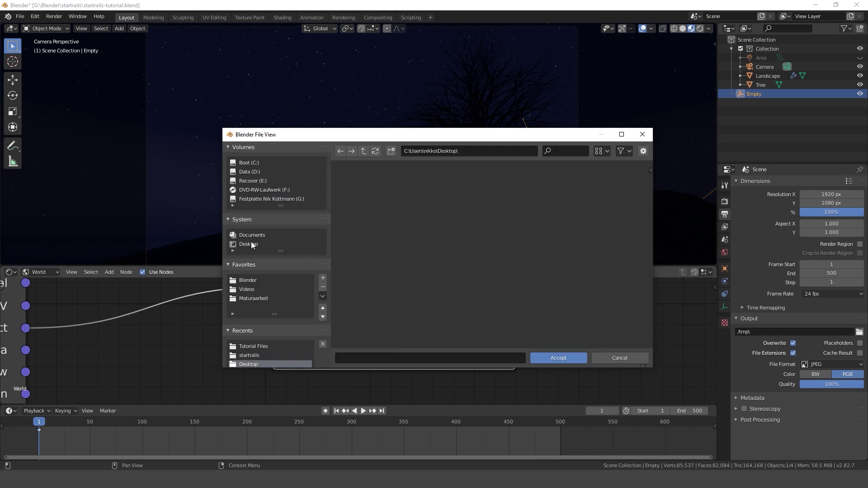
left_click(392, 150)
key("Return")
double_click(509, 195)
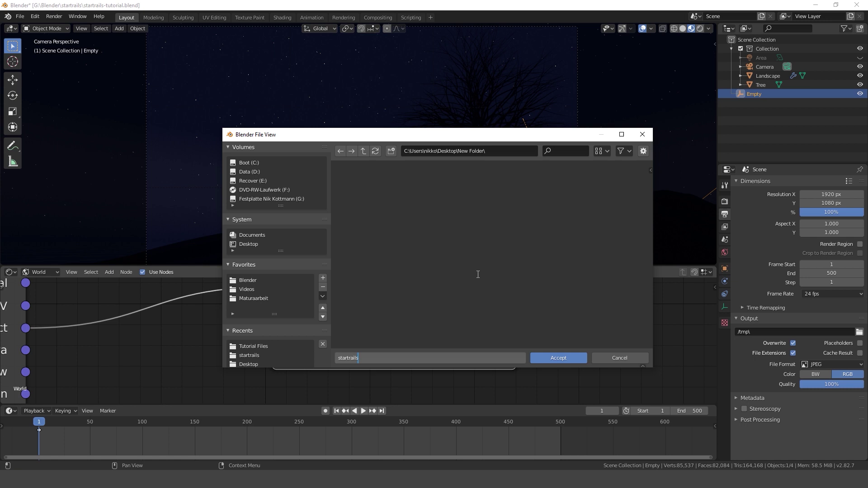
type("startrails")
left_click(560, 356)
left_click(561, 356)
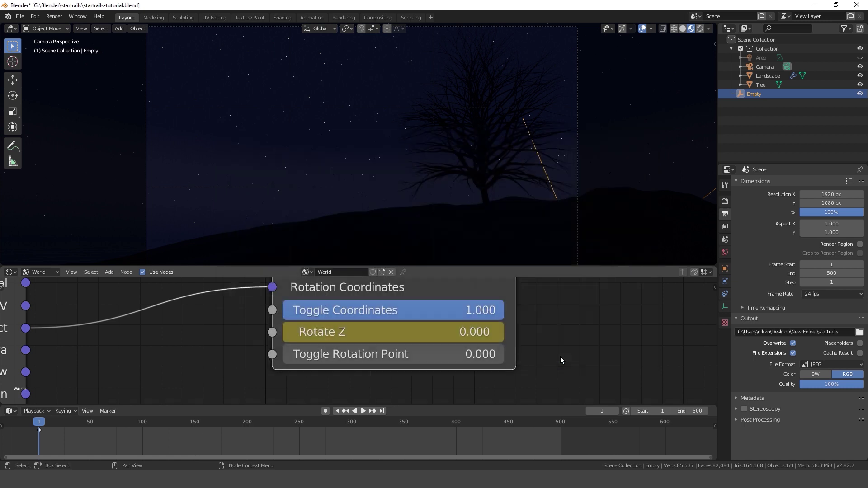
left_click(54, 17)
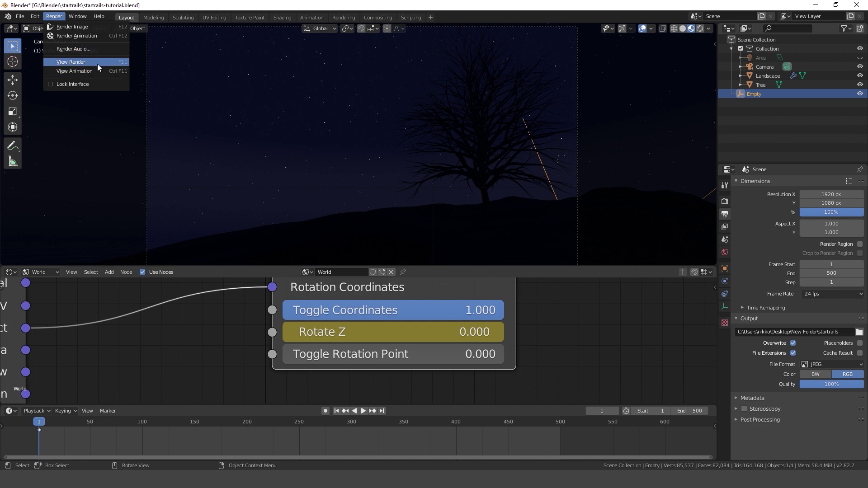
left_click(99, 36)
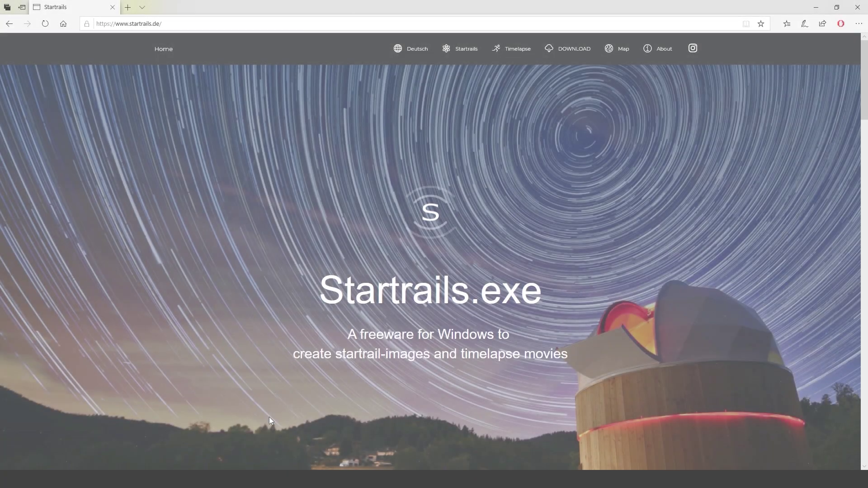
On startrails.de in Edge, jump to the DOWNLOAD section of the page.
scroll(710, 217, "down", 8)
scroll(710, 218, "up", 4)
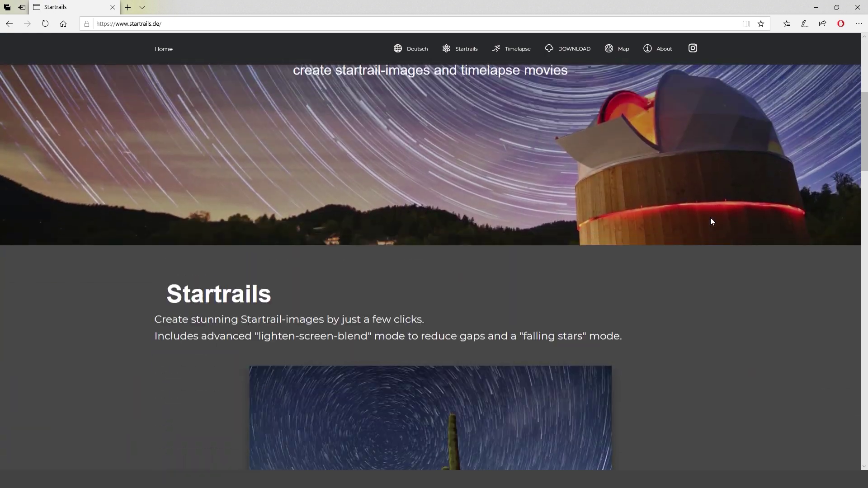
left_click(173, 24)
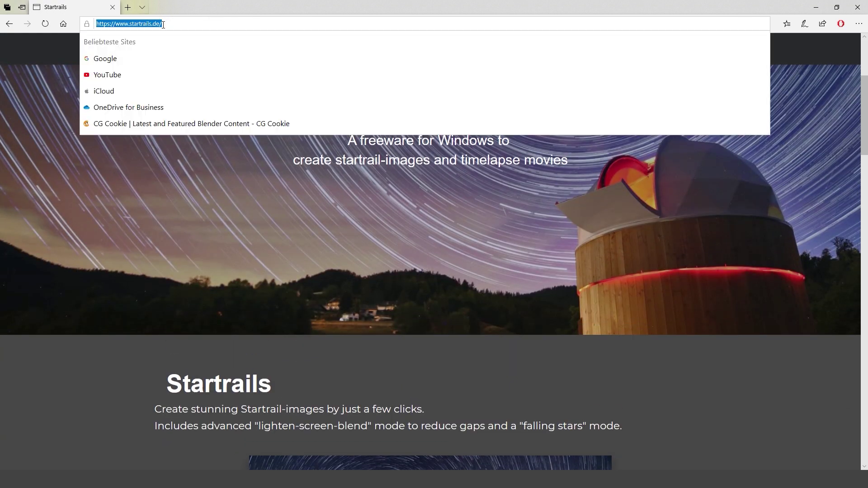
left_click(388, 258)
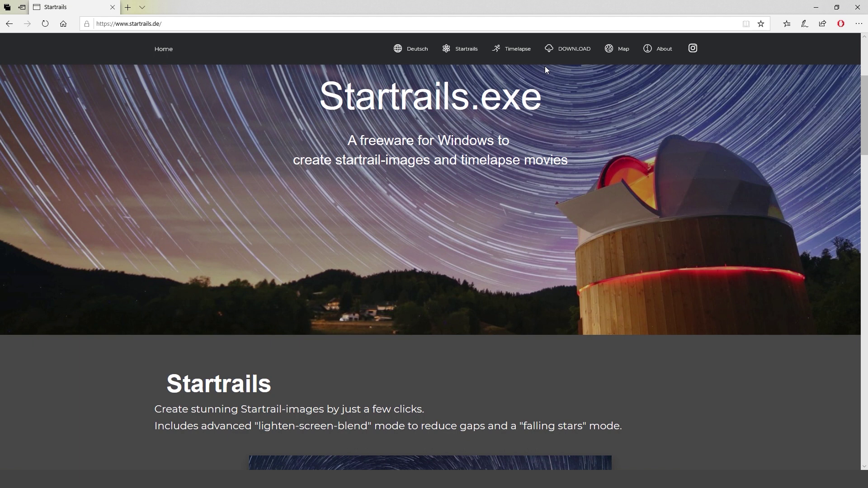
left_click(571, 49)
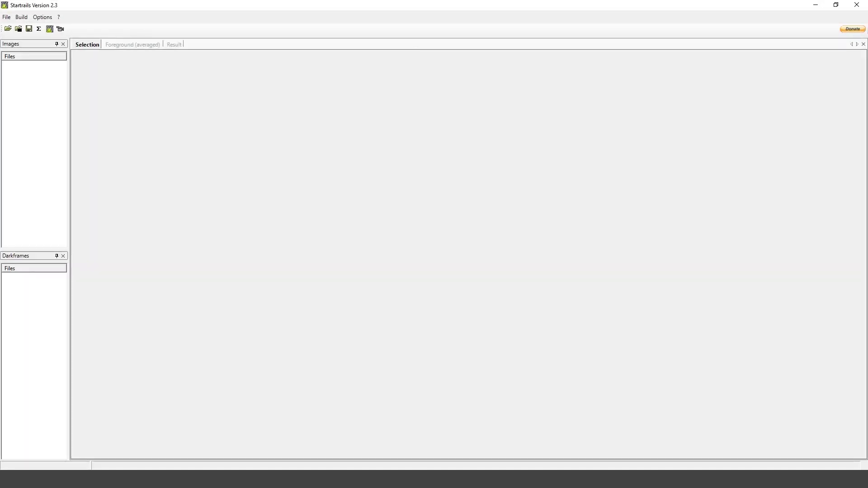
Load every rendered startrails JPEG frame from Desktop > Startrails into the image list.
left_click(6, 17)
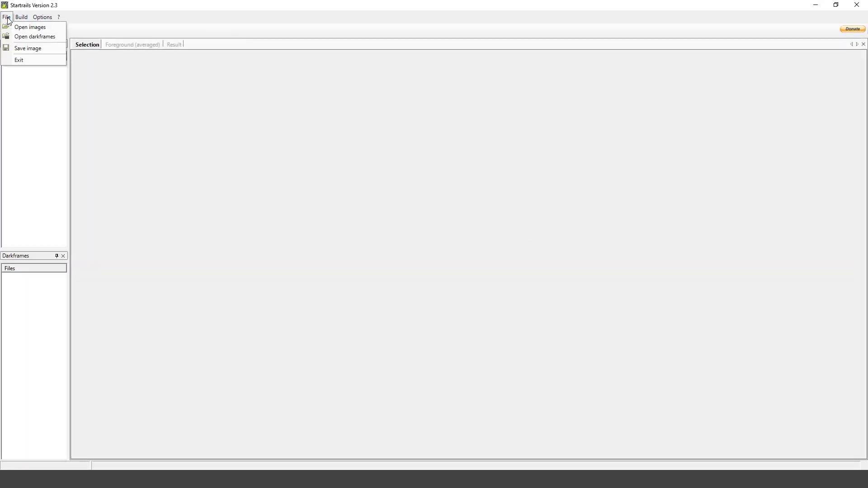
left_click(39, 28)
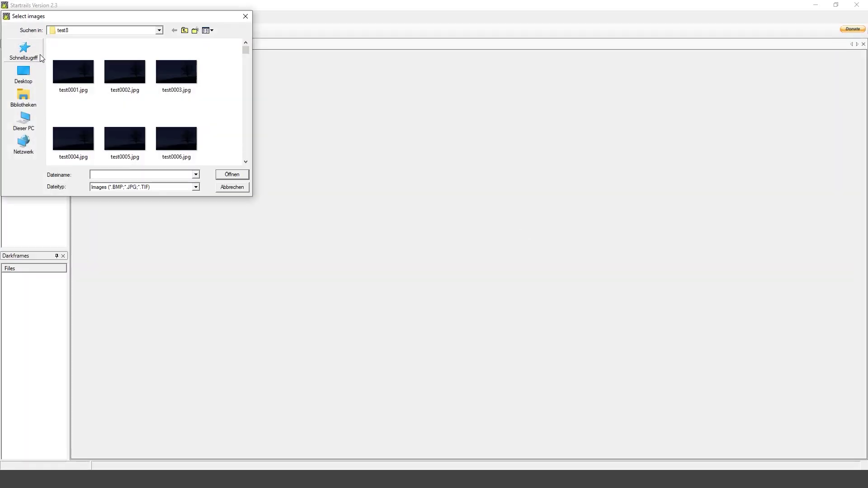
left_click(24, 74)
scroll(107, 117, "down", 5)
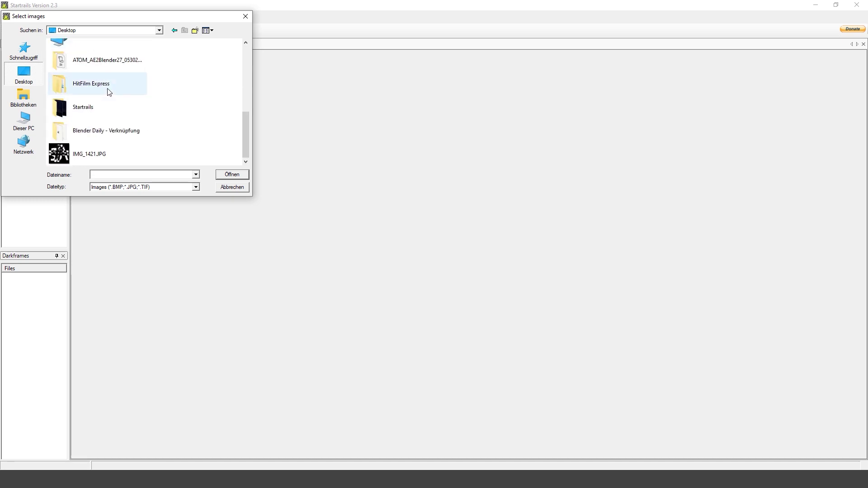
double_click(107, 101)
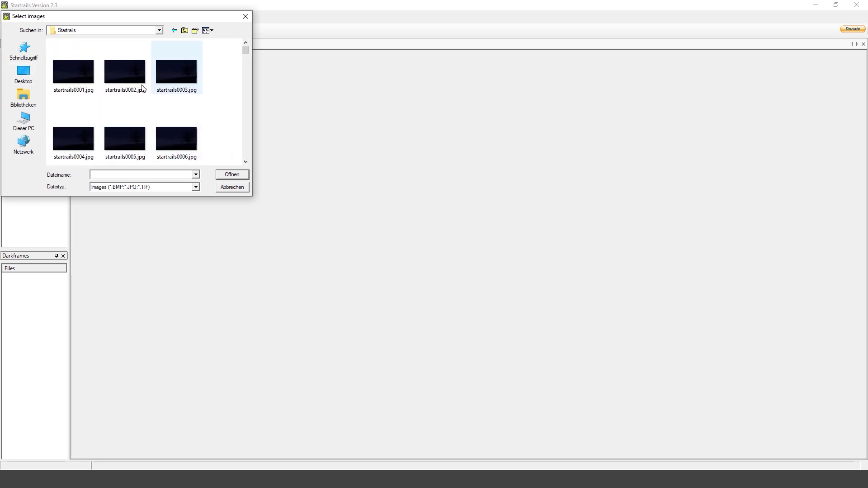
left_click(83, 84)
key("ctrl+a")
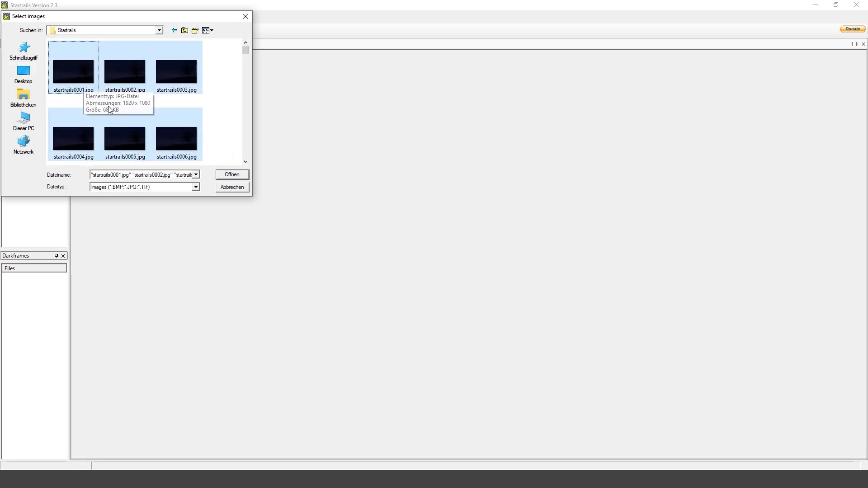
left_click(232, 176)
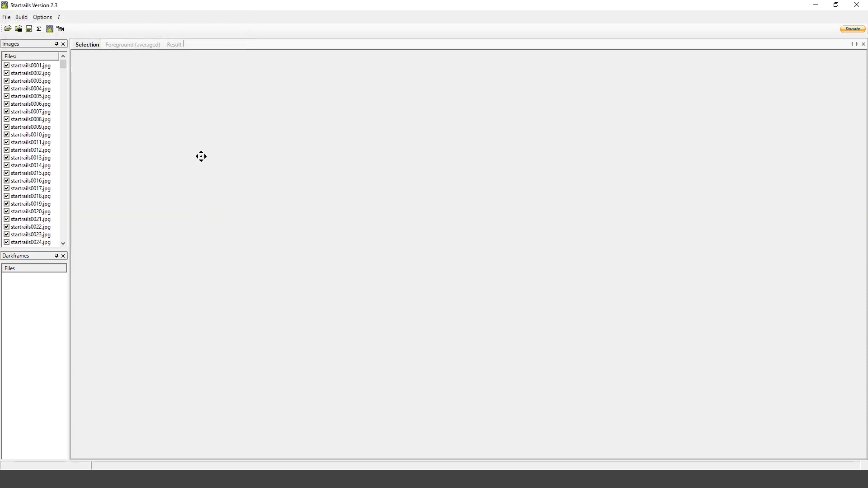
left_click(21, 17)
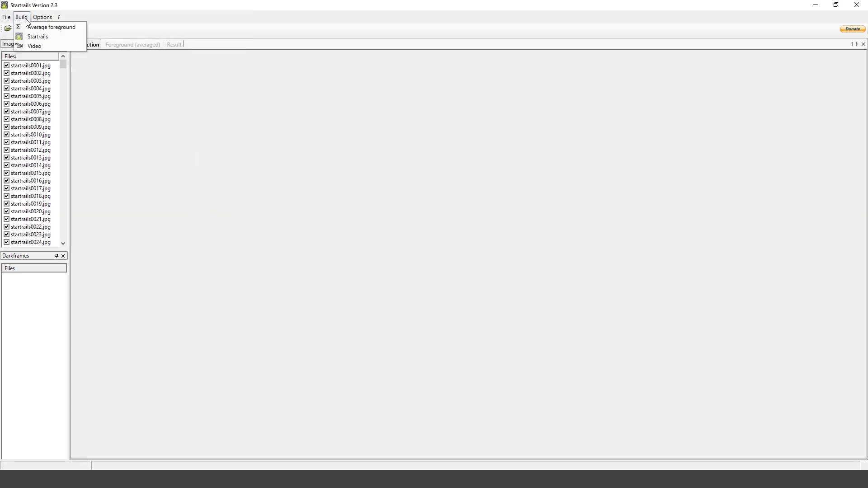
Build the star-trail image from the loaded frames in Lighten-Screen-Blend mode.
left_click(62, 37)
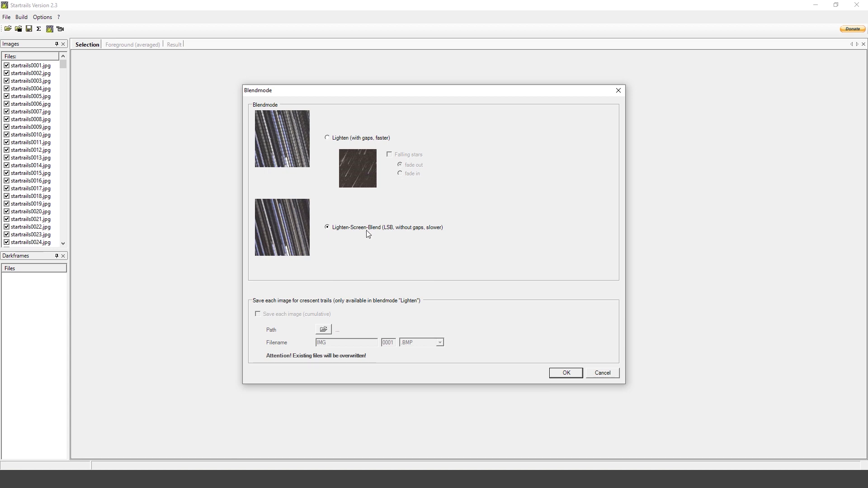
left_click(566, 374)
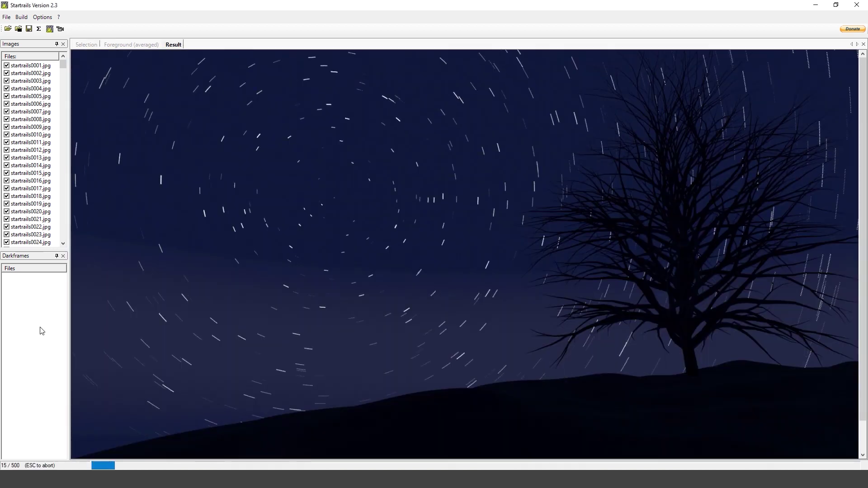